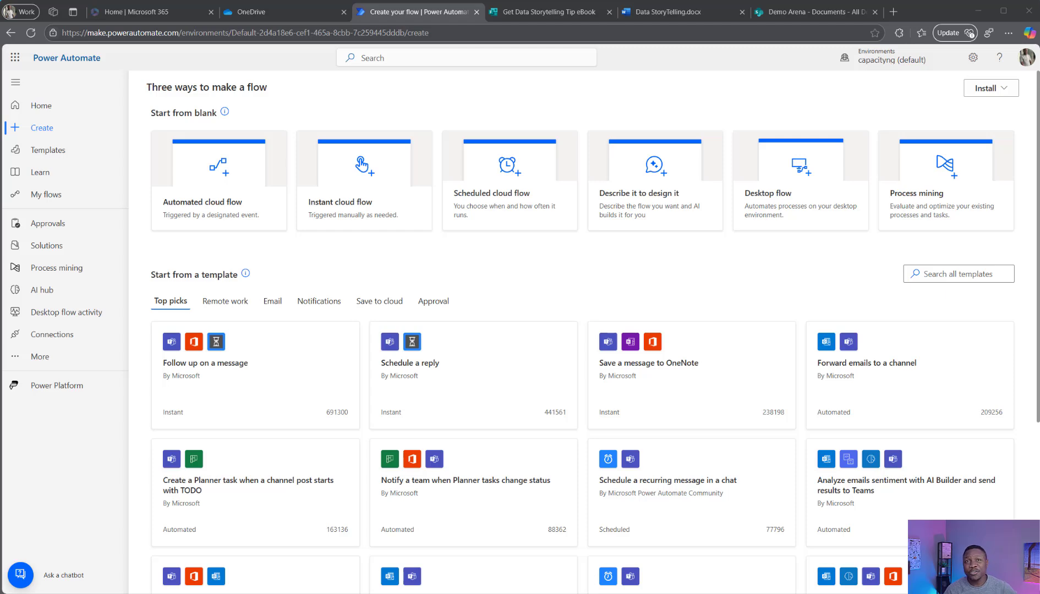
# - Move from the Word document and Demo Arena library tabs to the eBook sign-up form
pyautogui.click(690, 16)
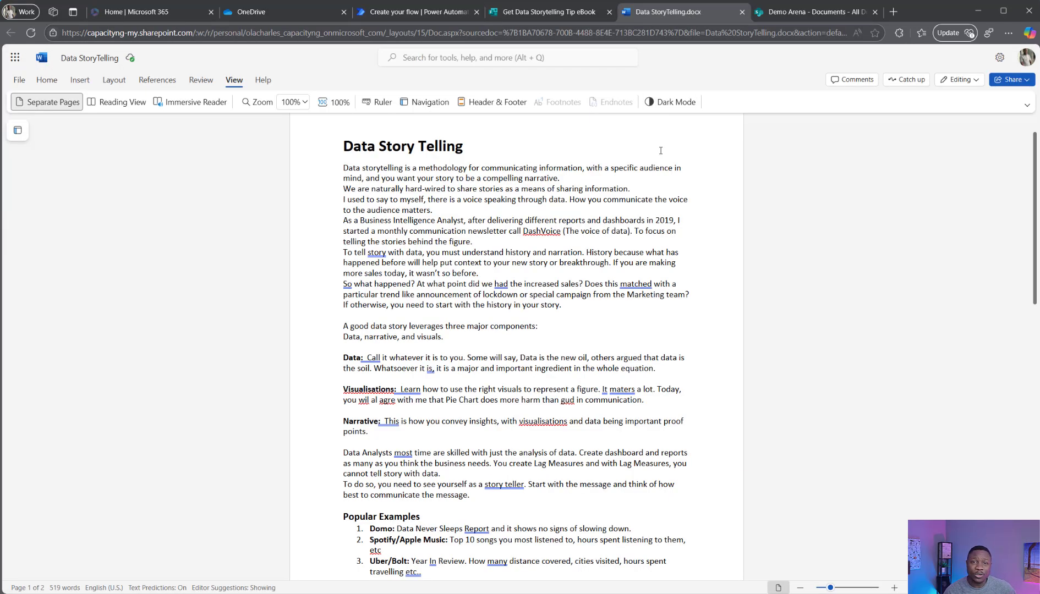
pyautogui.hotkey('ctrl', 'Tab')
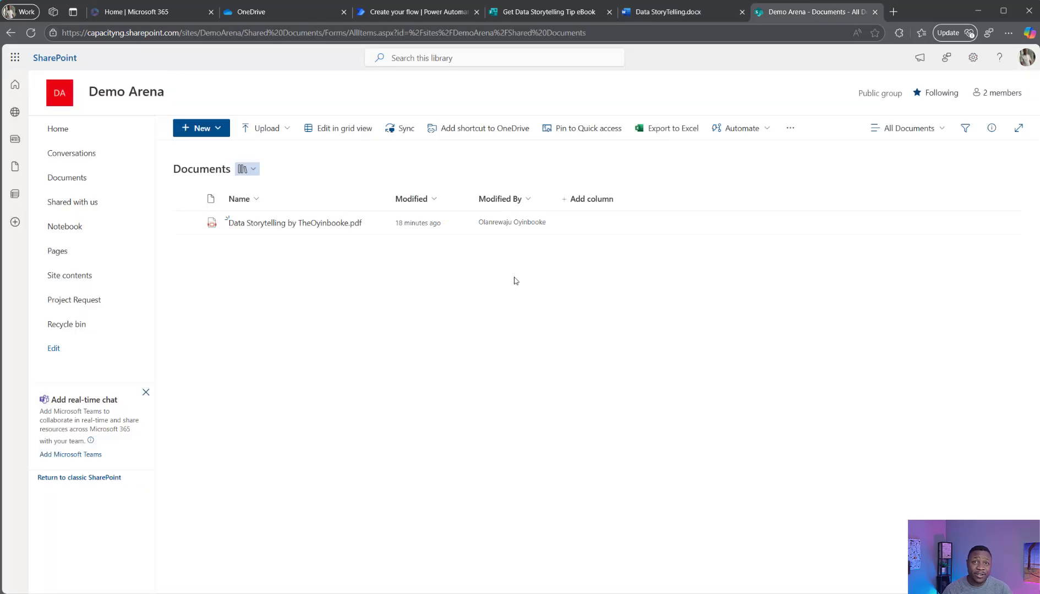
pyautogui.click(539, 16)
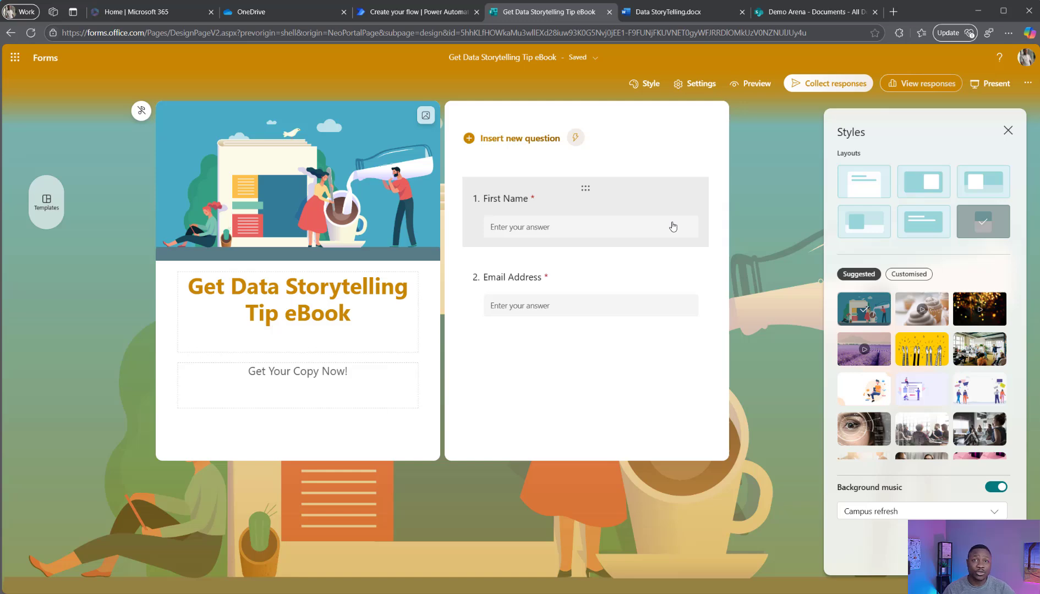
# - Create the instant flow 'Send File with Attachment' using the Manually trigger a flow trigger
pyautogui.click(384, 15)
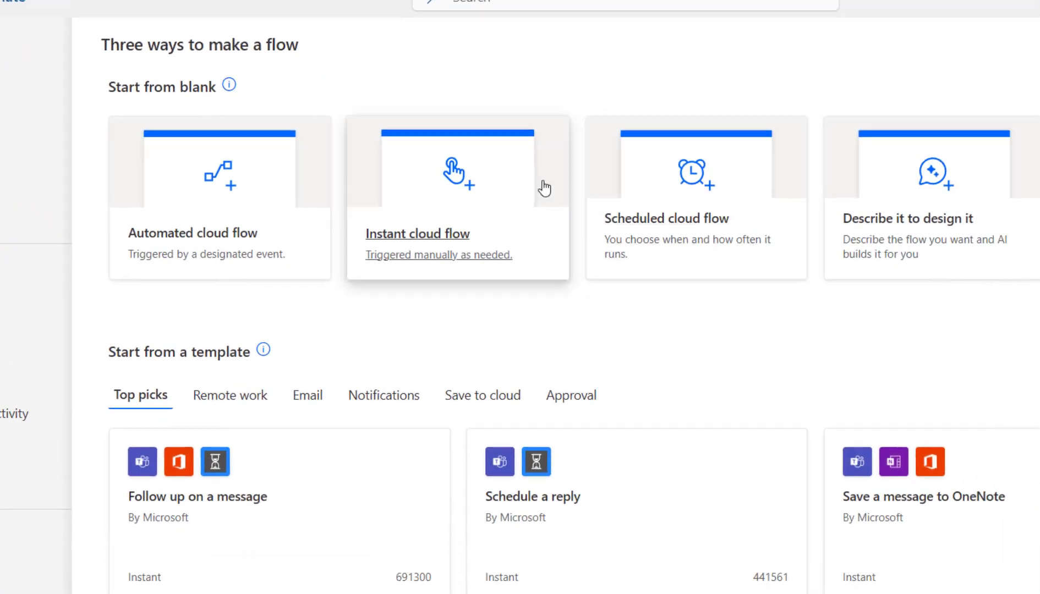
pyautogui.click(680, 289)
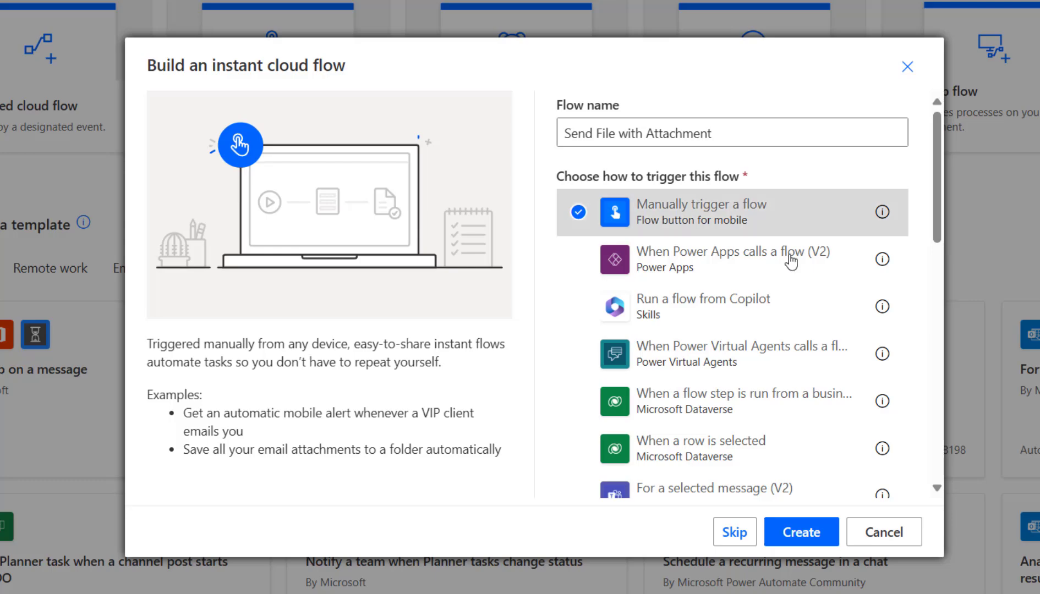
pyautogui.click(801, 533)
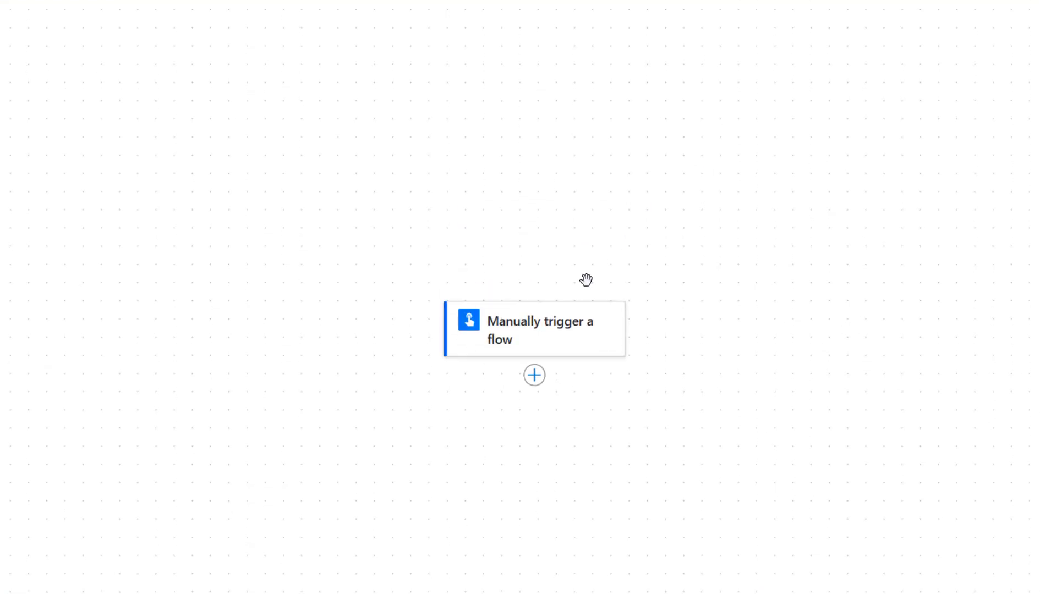
pyautogui.moveTo(585, 279); pyautogui.dragTo(585, 55)
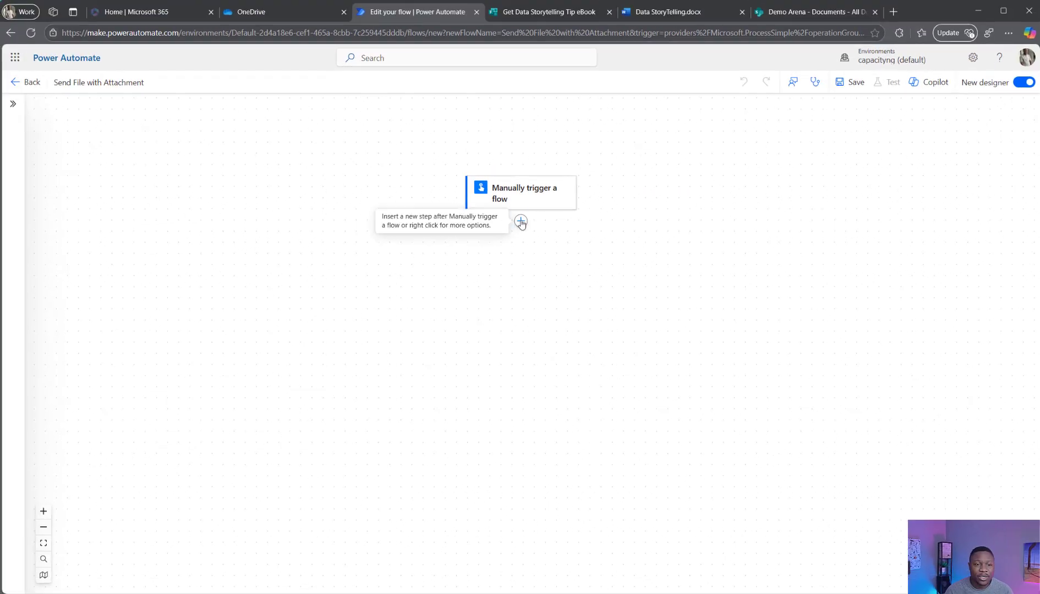
# - Add a OneDrive Get file content step that reads /Data StoryTelling.docx from the Root folder
pyautogui.click(521, 222)
pyautogui.write('get file content')
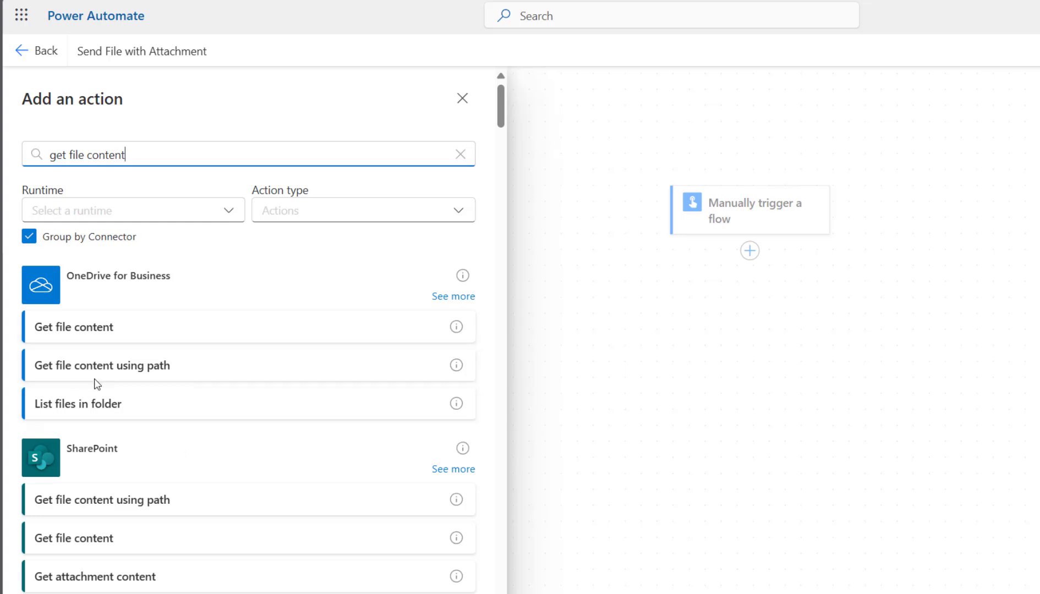
pyautogui.click(98, 332)
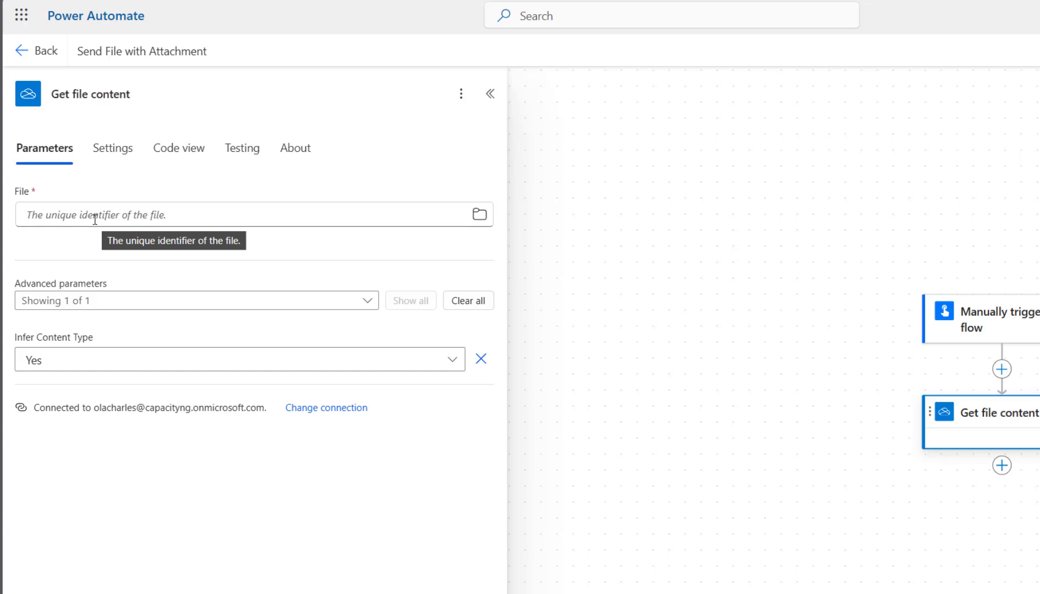
pyautogui.click(478, 215)
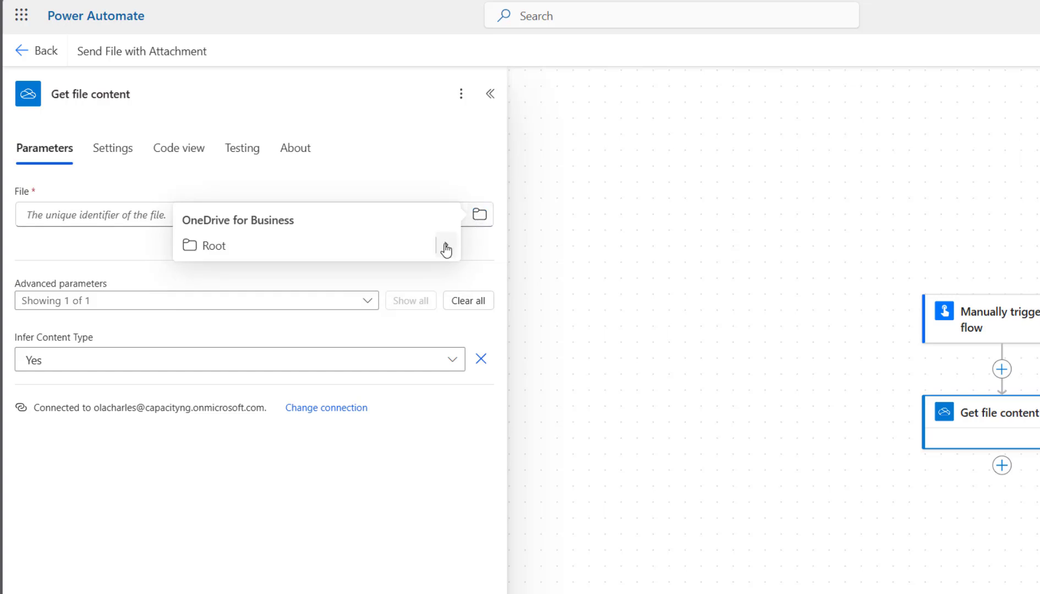
pyautogui.click(446, 248)
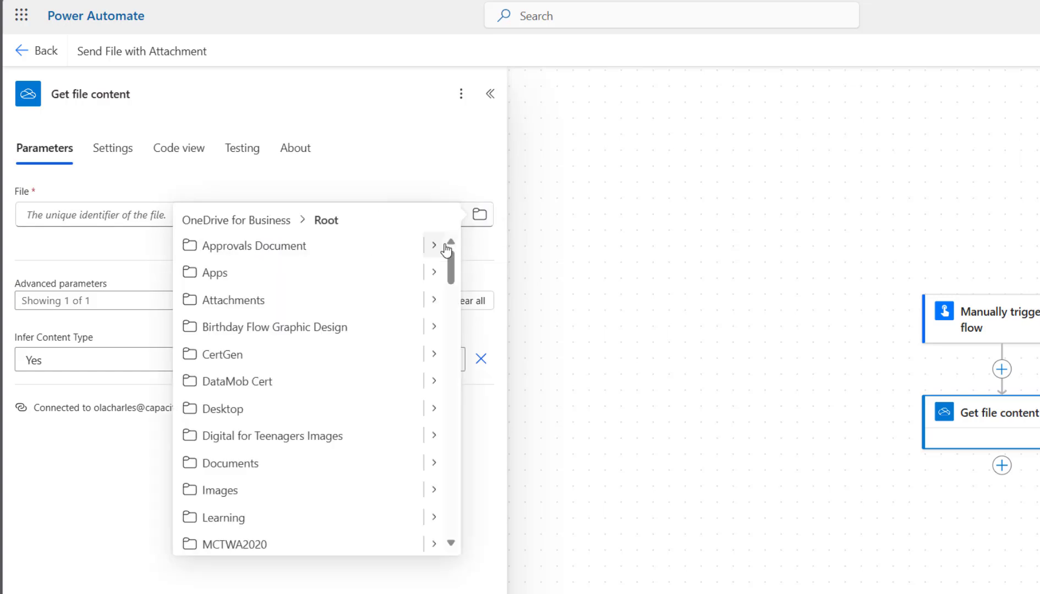
pyautogui.scroll(-6, 359, 476)
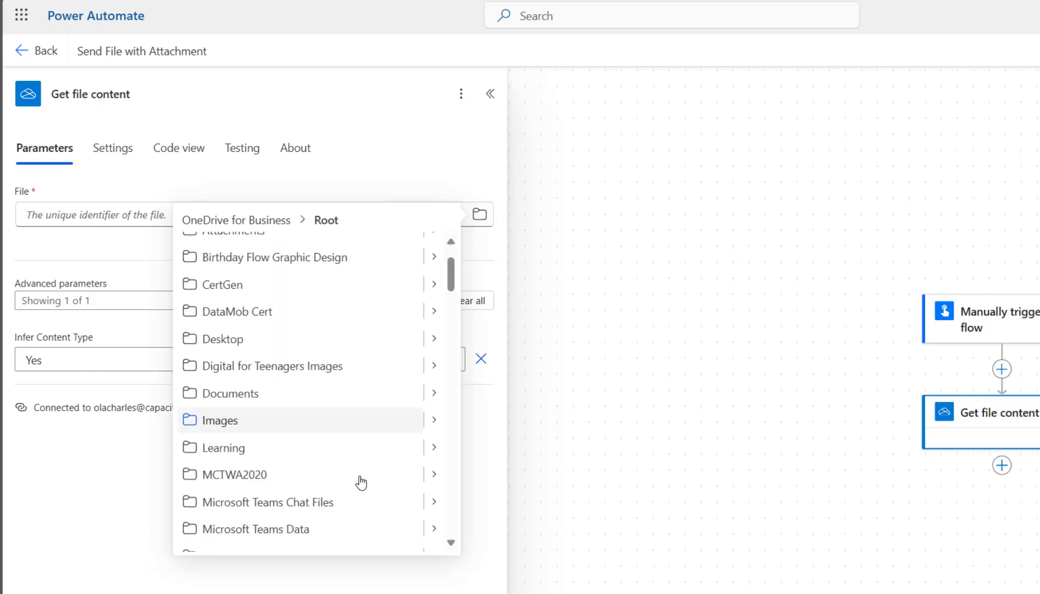
pyautogui.scroll(-10, 363, 473)
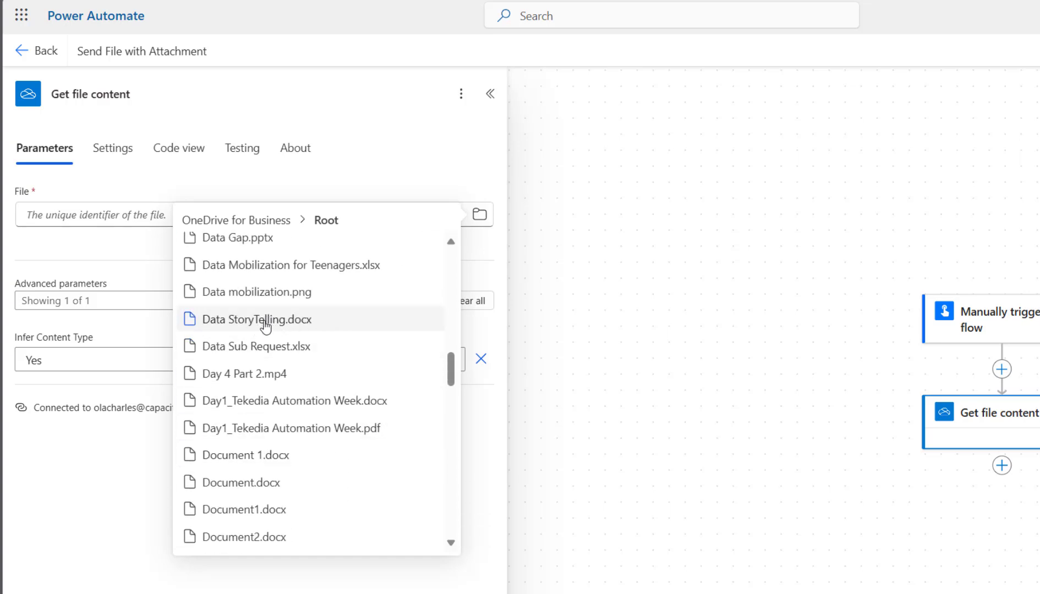
pyautogui.click(272, 322)
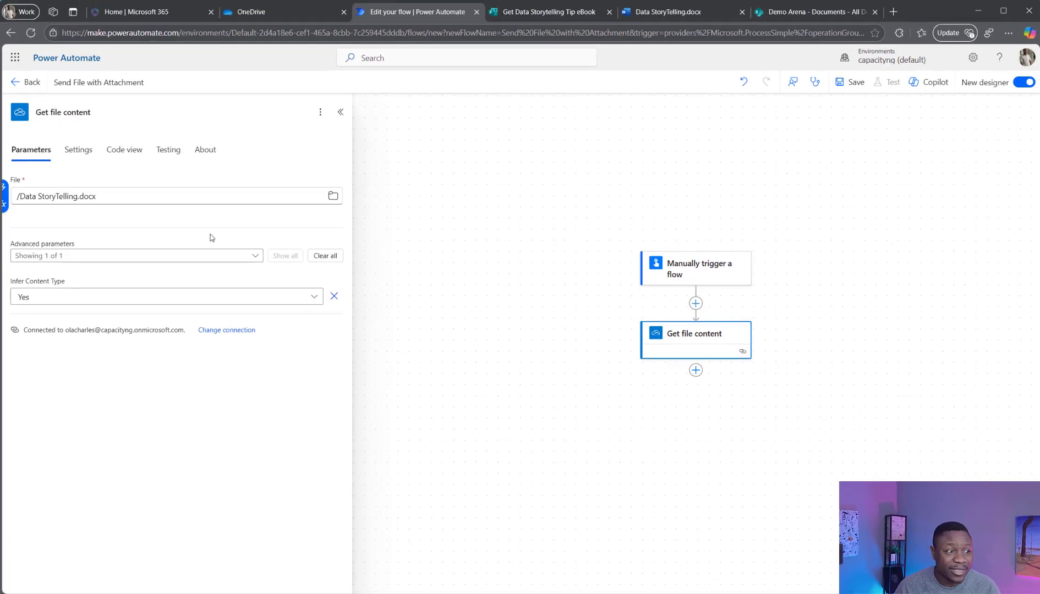
pyautogui.click(495, 308)
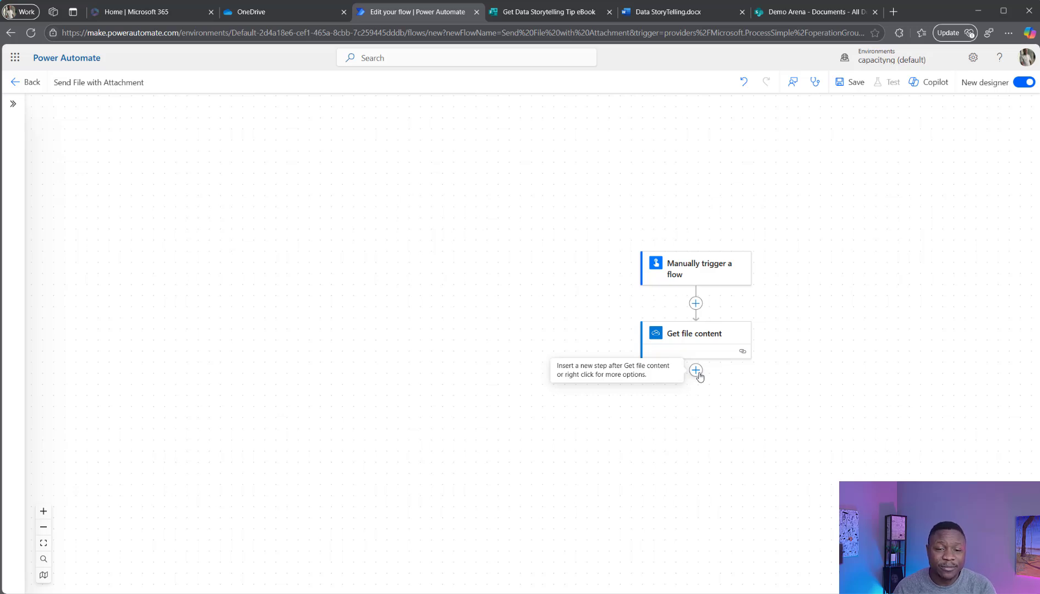
# - Add a Send an email (V2) step with the Attachments parameter enabled
pyautogui.click(696, 370)
pyautogui.write('sen')
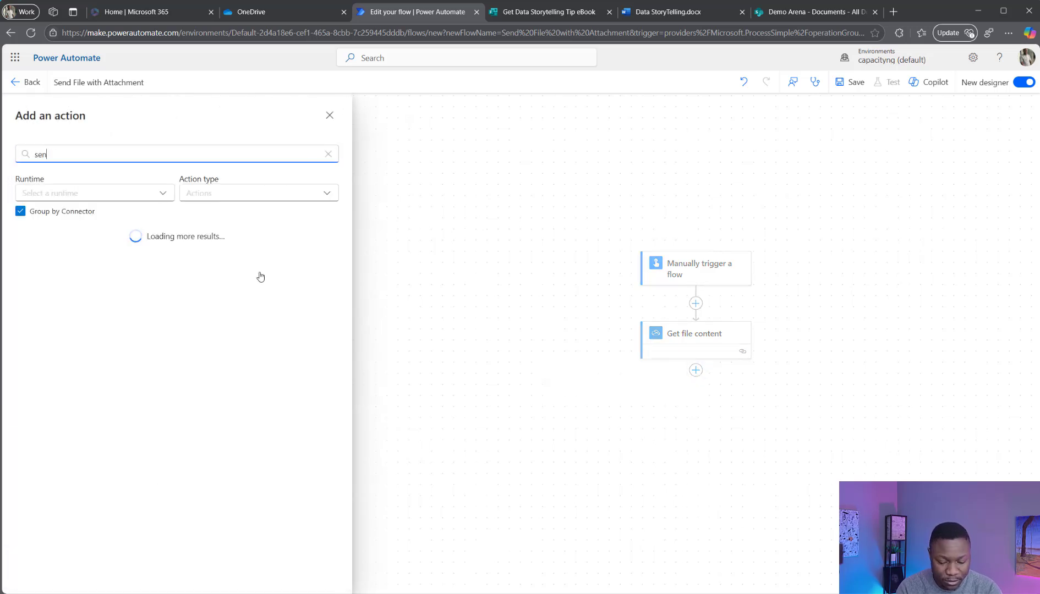
pyautogui.write('d email')
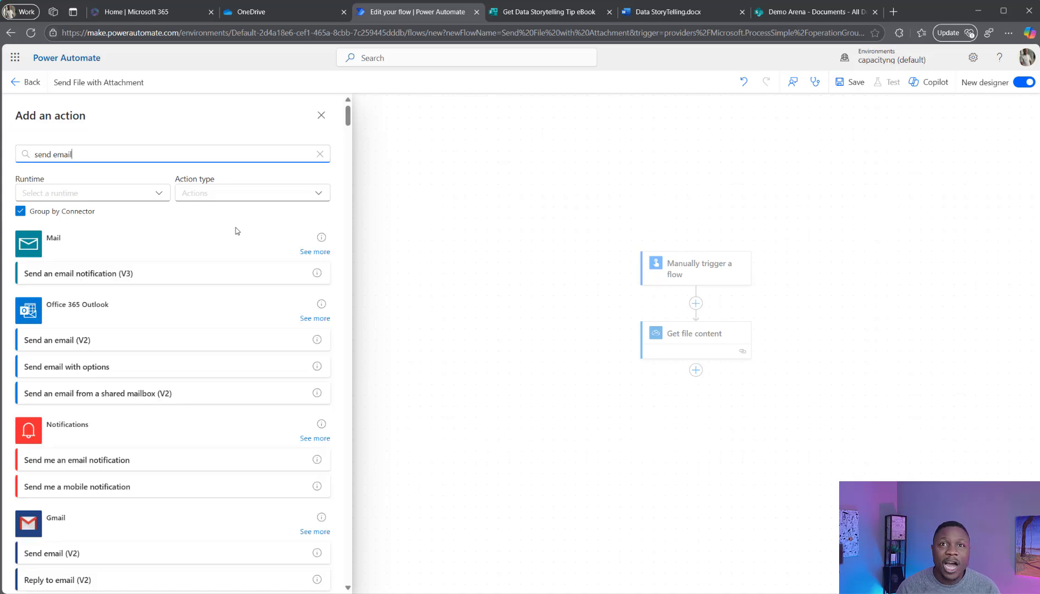
pyautogui.click(86, 344)
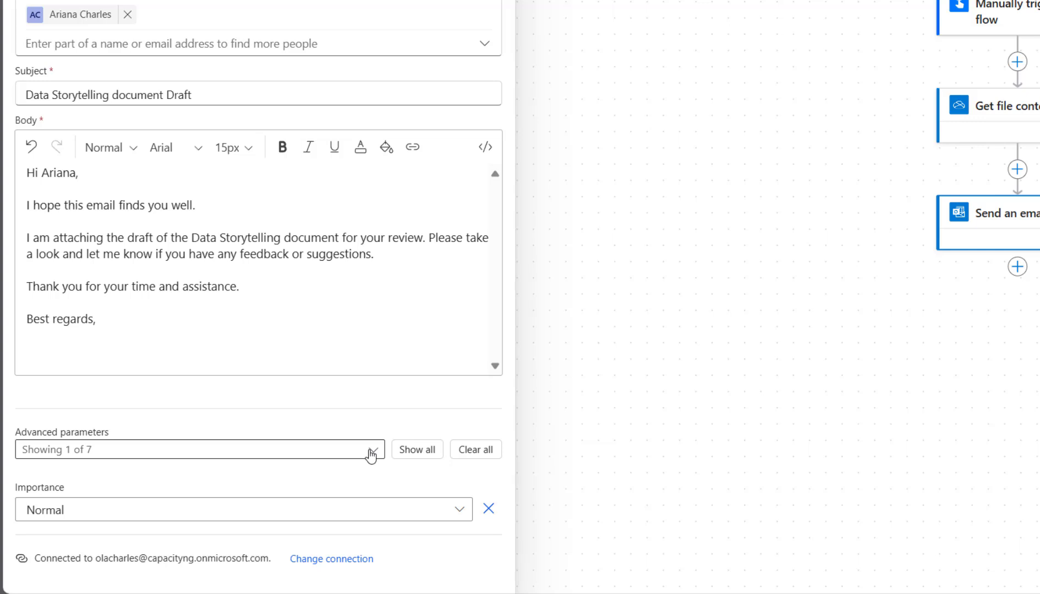
pyautogui.click(371, 452)
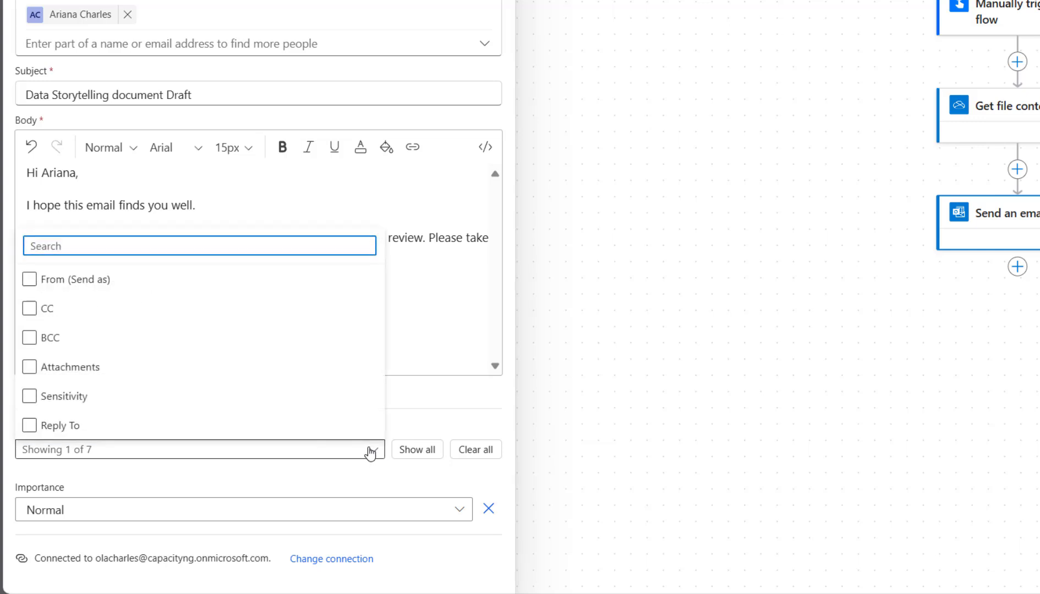
pyautogui.click(45, 372)
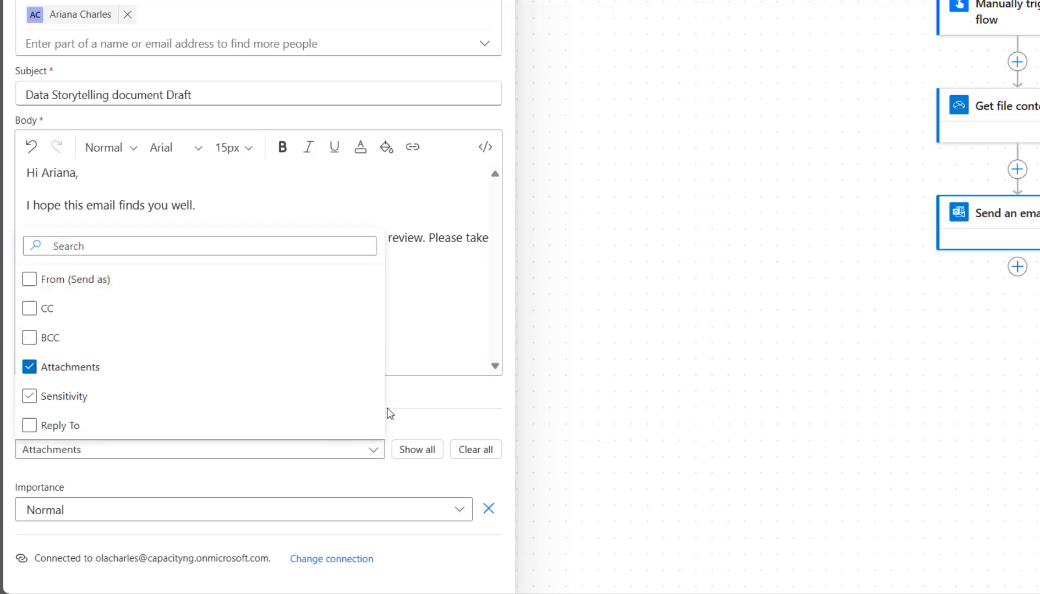
pyautogui.click(417, 415)
# - Add an attachment with File content as Content and 'Data Storytelling Draft.docx' as Name
pyautogui.scroll(-2, 385, 421)
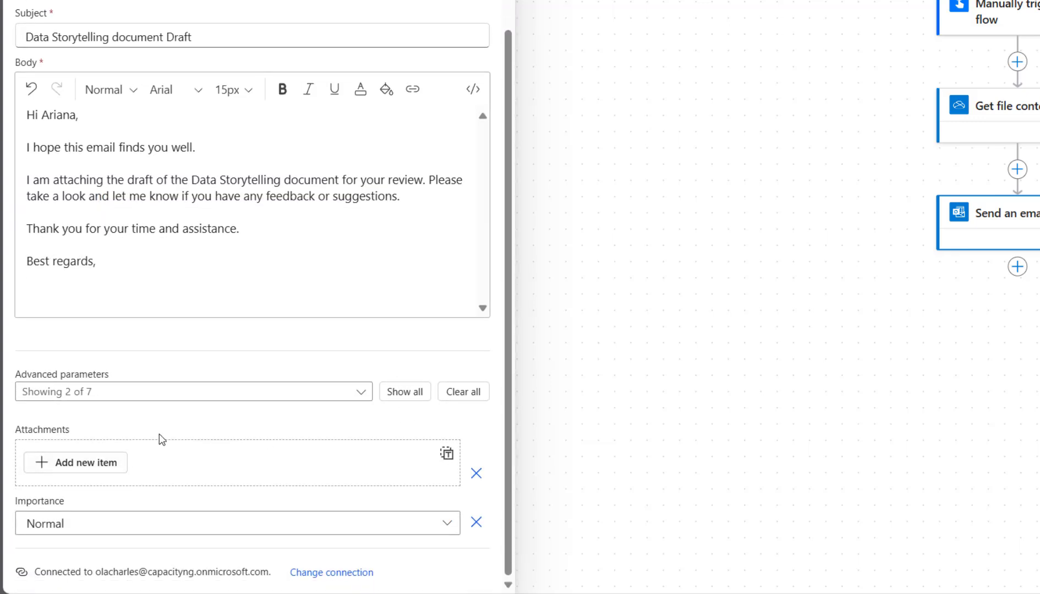
pyautogui.click(99, 470)
pyautogui.scroll(-4, 106, 506)
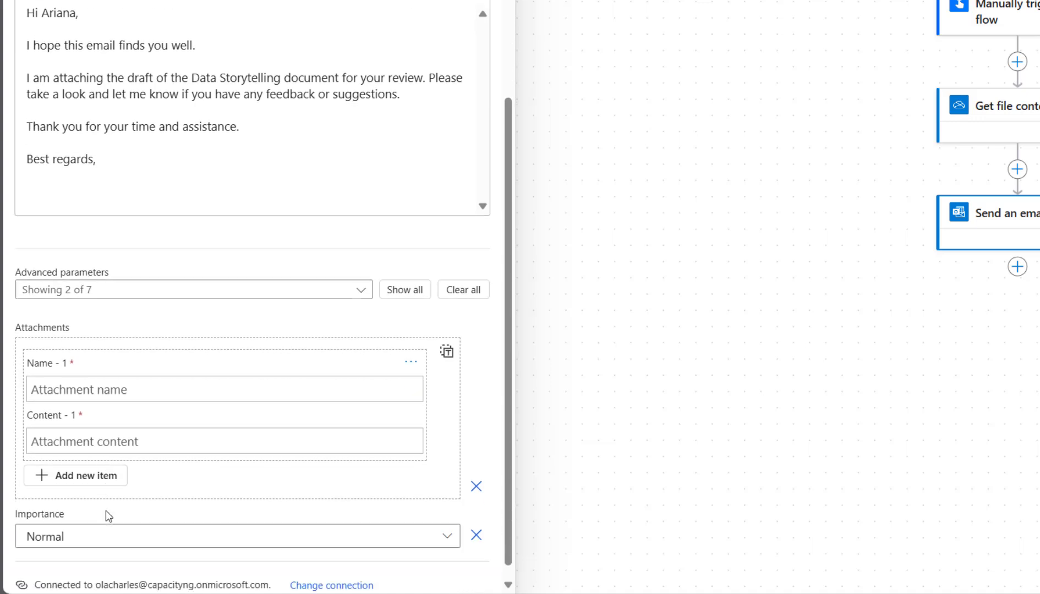
pyautogui.click(116, 429)
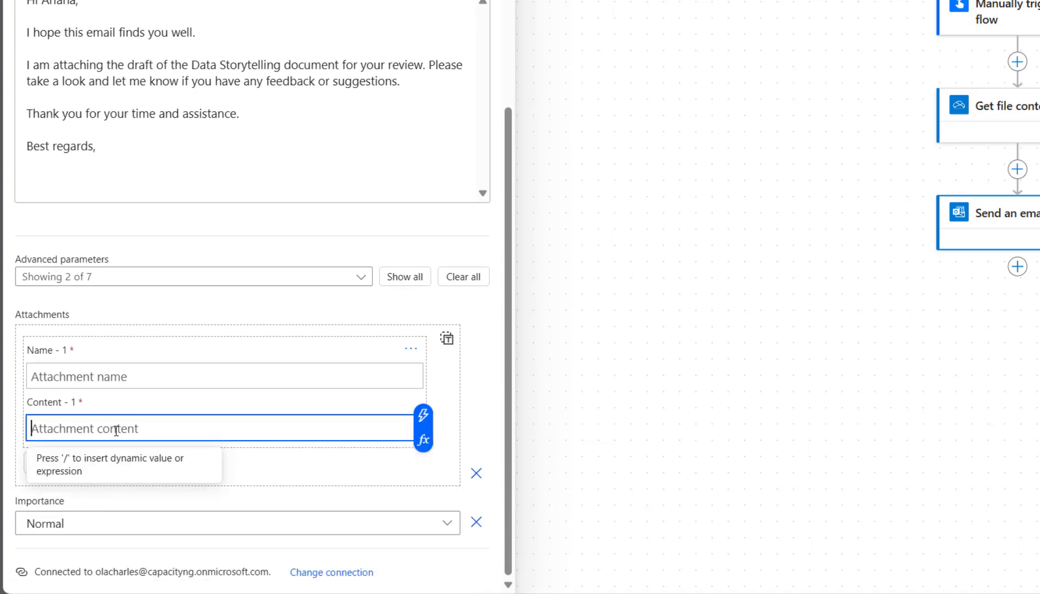
pyautogui.click(424, 416)
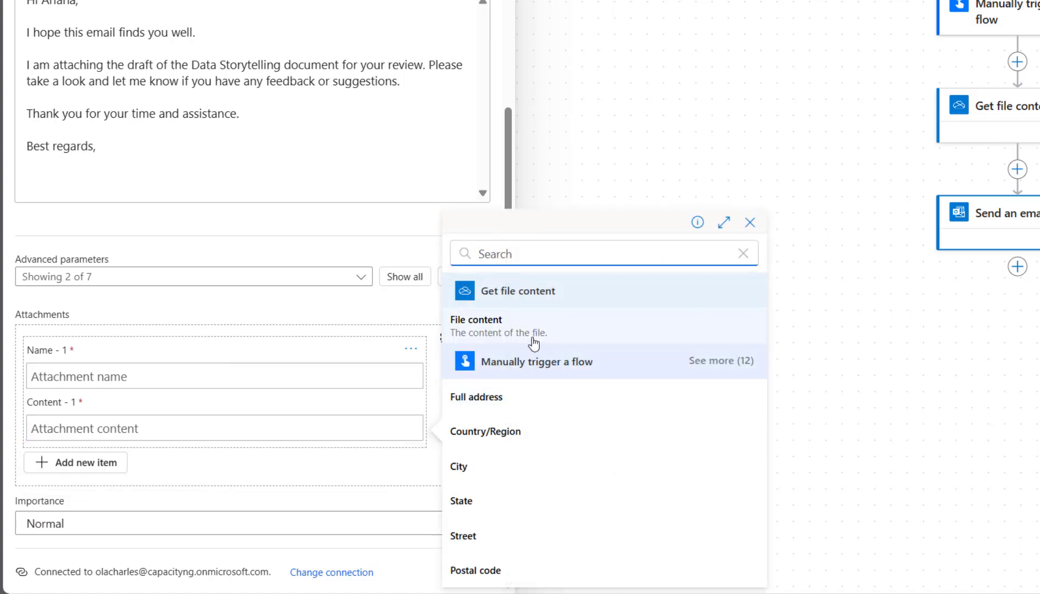
pyautogui.click(504, 332)
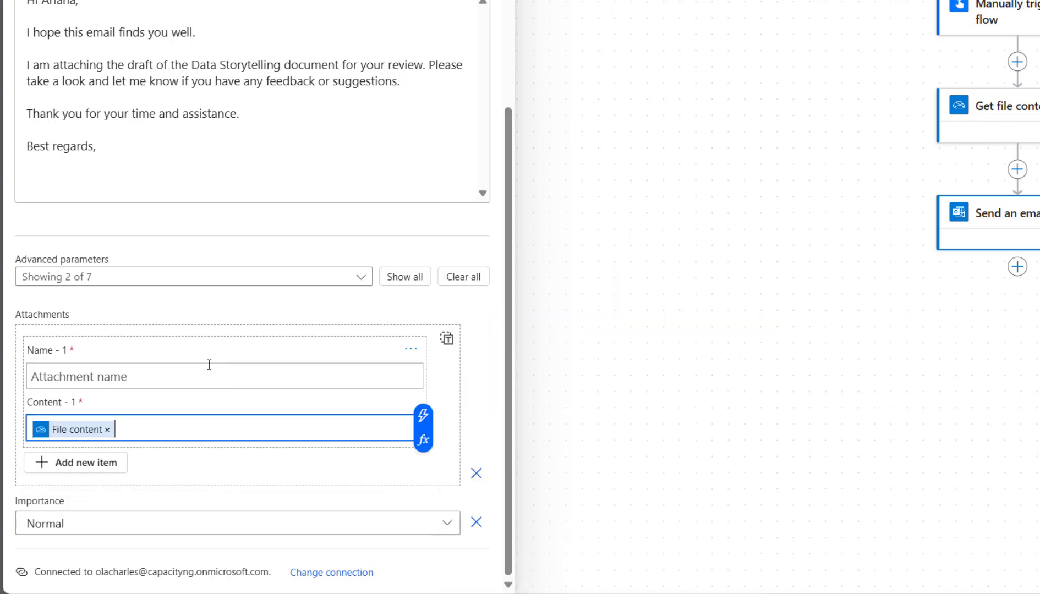
pyautogui.click(103, 376)
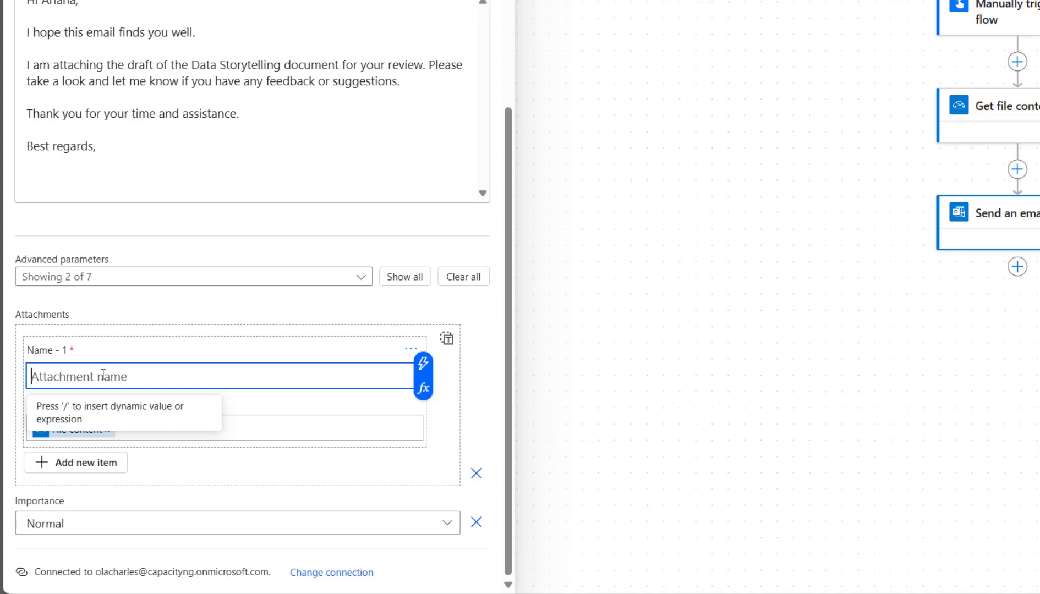
pyautogui.write('Data Storytelling Draft.docx')
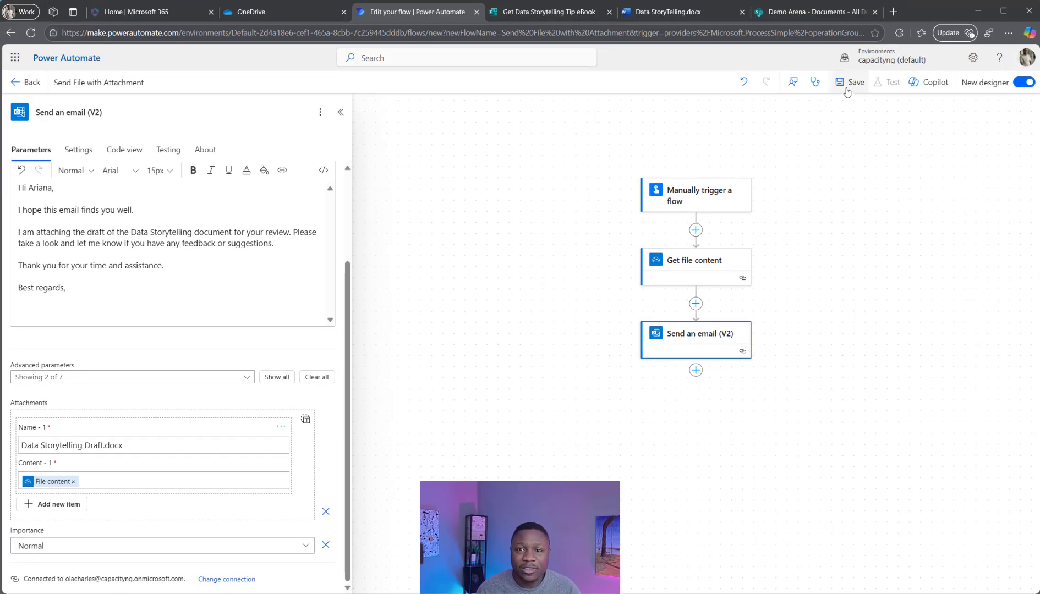
# - Save the flow and run a manual test through Continue and Run flow
pyautogui.click(847, 91)
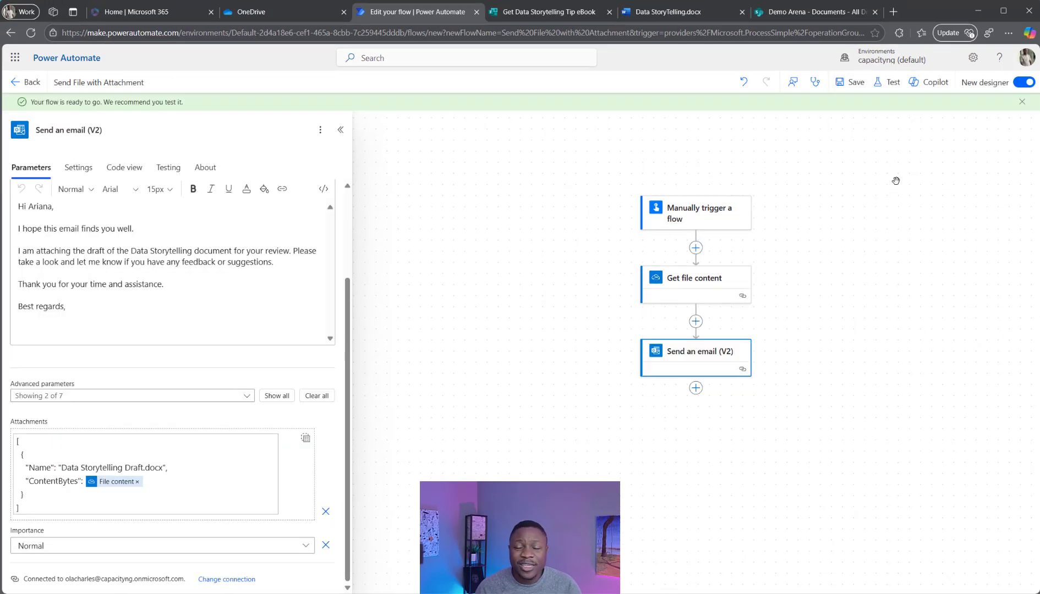
pyautogui.click(887, 82)
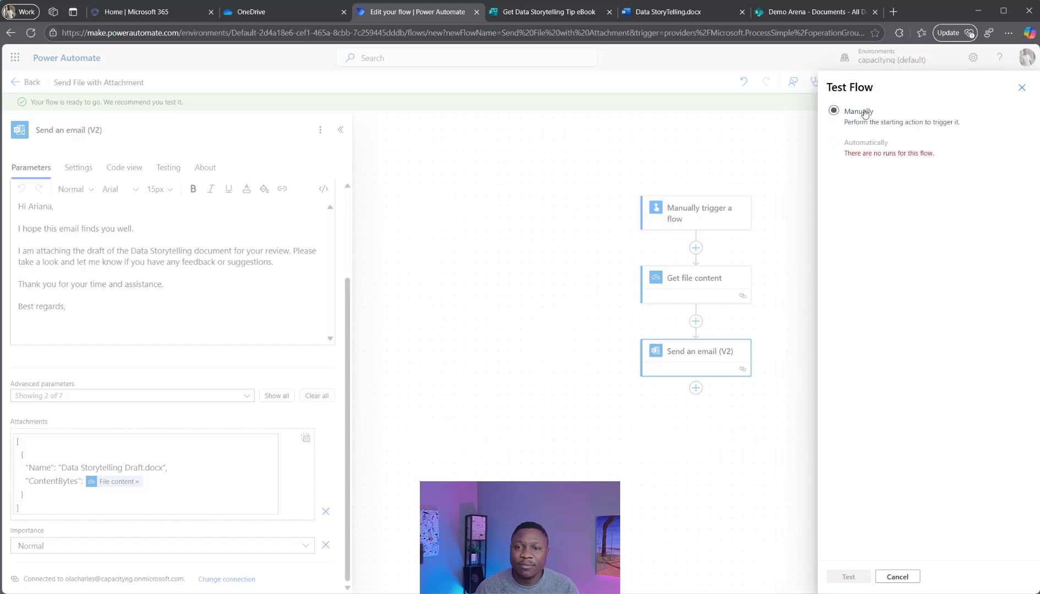
pyautogui.click(862, 113)
pyautogui.click(849, 576)
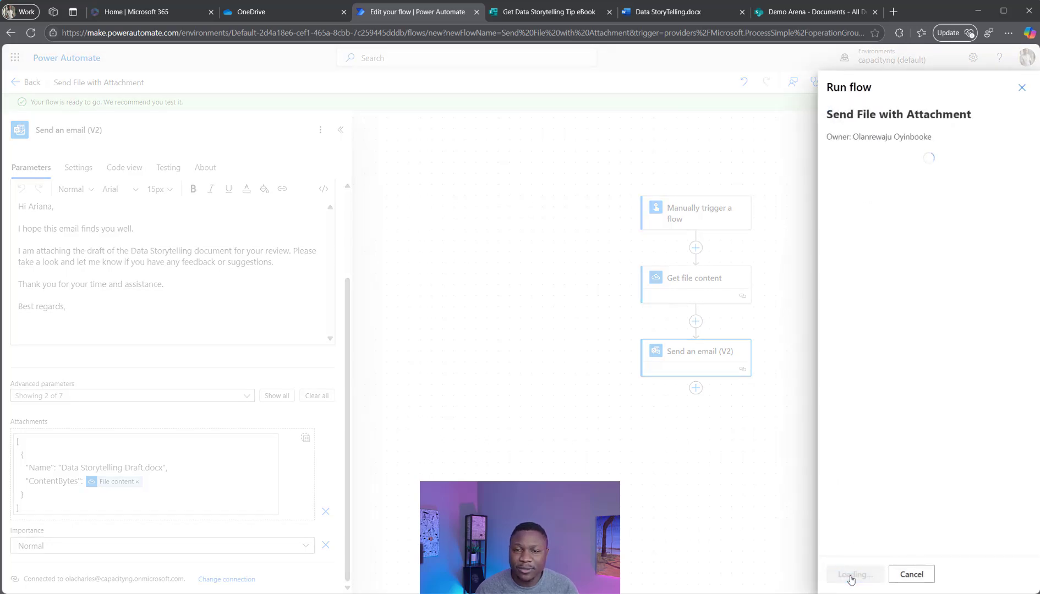
pyautogui.click(849, 575)
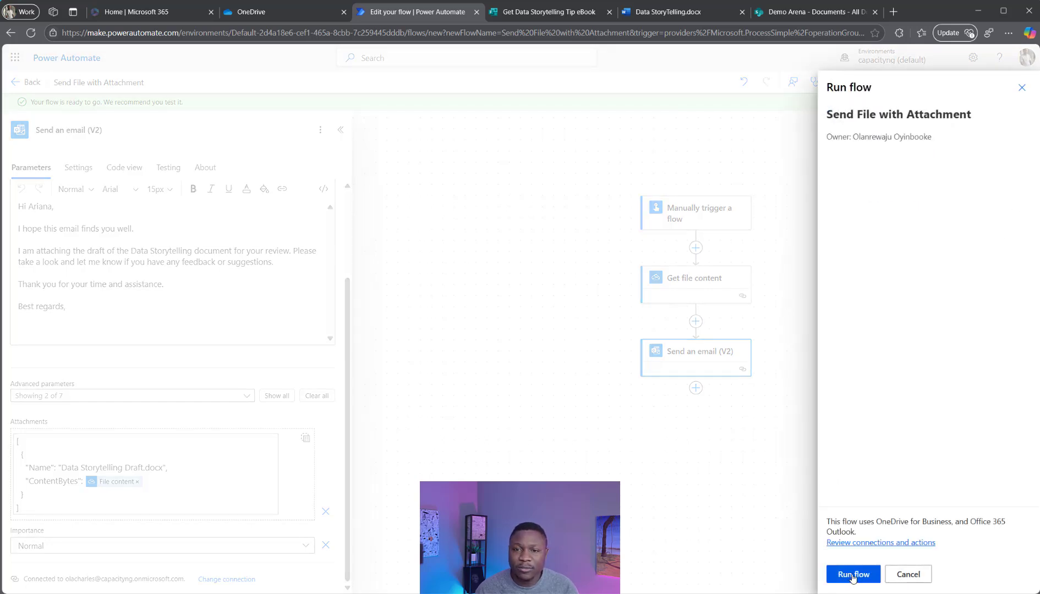
pyautogui.click(854, 575)
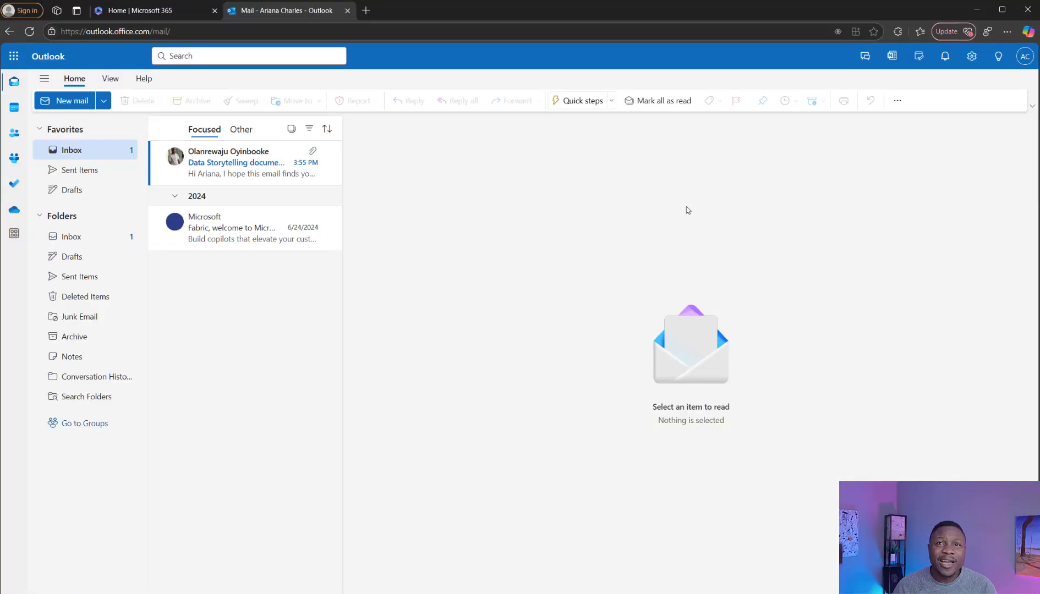
# - Open the Data Storytelling document Draft email and preview its Data Storytelling Draft.docx attachment
pyautogui.click(239, 173)
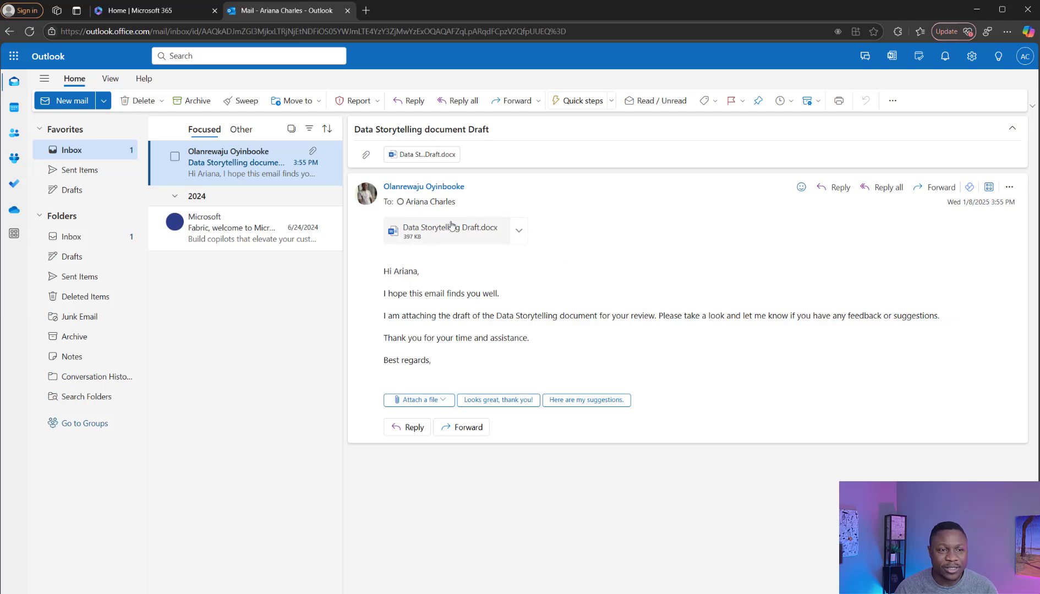
pyautogui.click(412, 157)
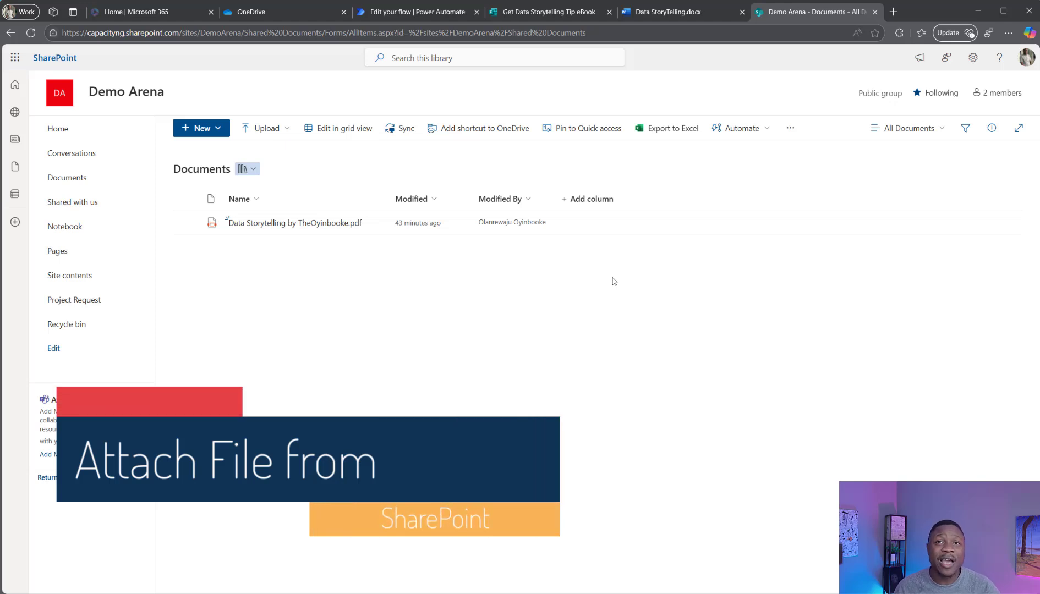
# - Open Data Storytelling by TheOyinbooke.pdf in the viewer and scroll through its pages
pyautogui.click(252, 223)
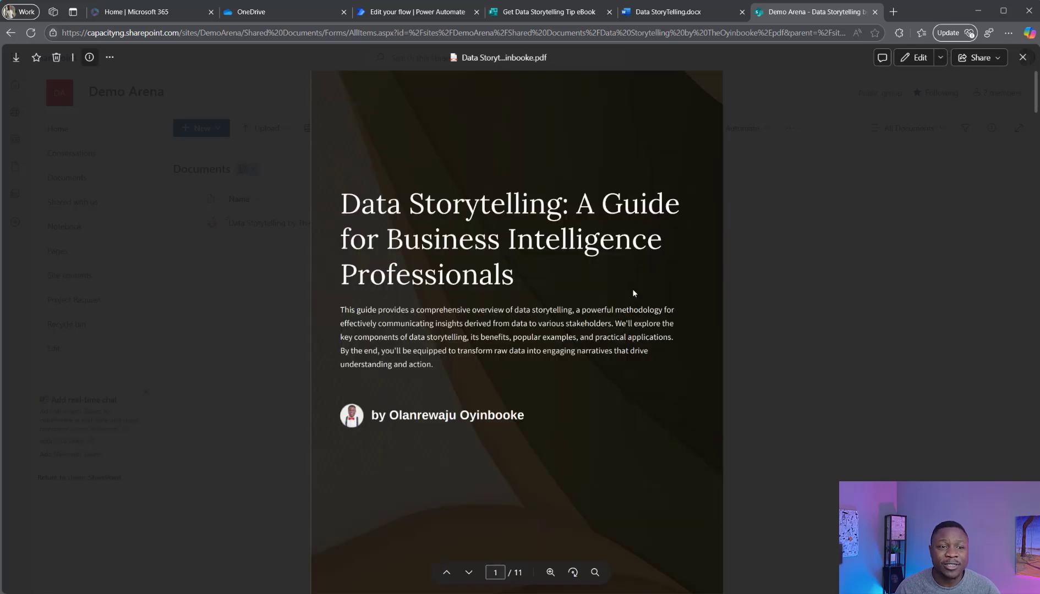
pyautogui.scroll(-10, 631, 317)
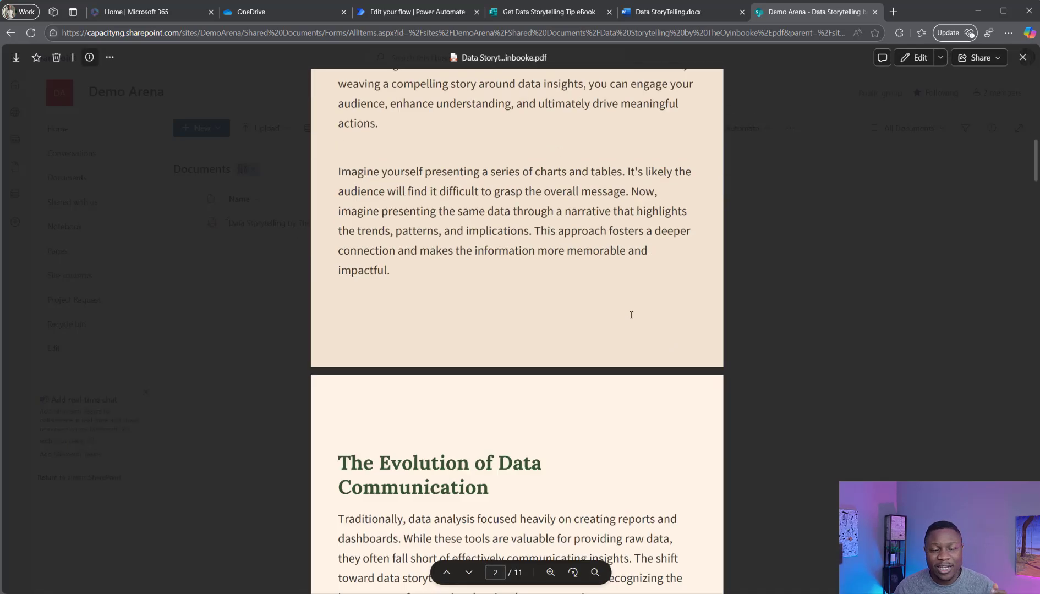
pyautogui.scroll(-4, 631, 317)
pyautogui.scroll(-4, 632, 318)
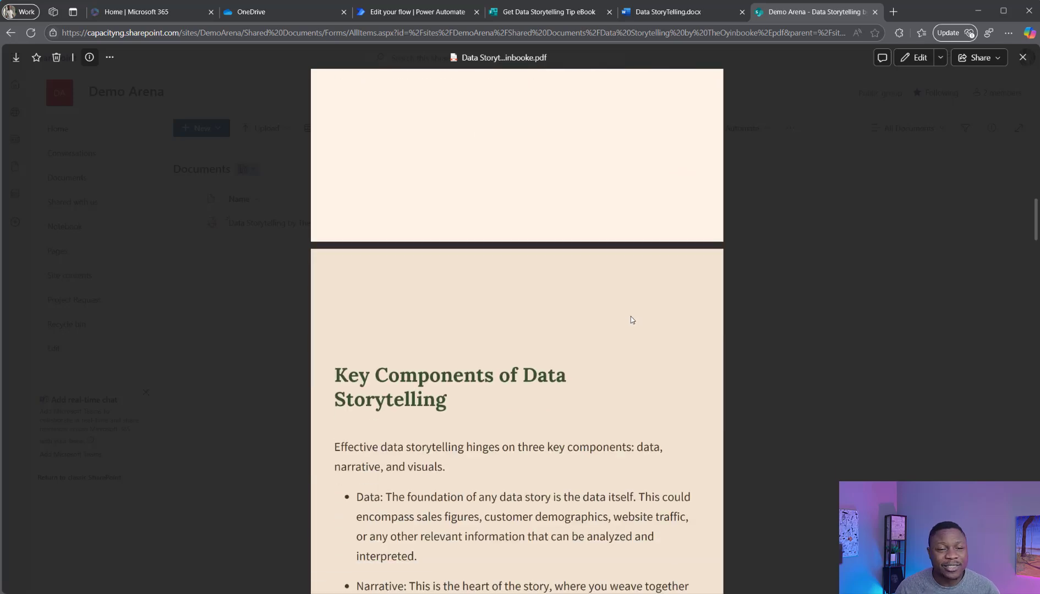
pyautogui.scroll(-4, 631, 317)
pyautogui.scroll(-4, 631, 313)
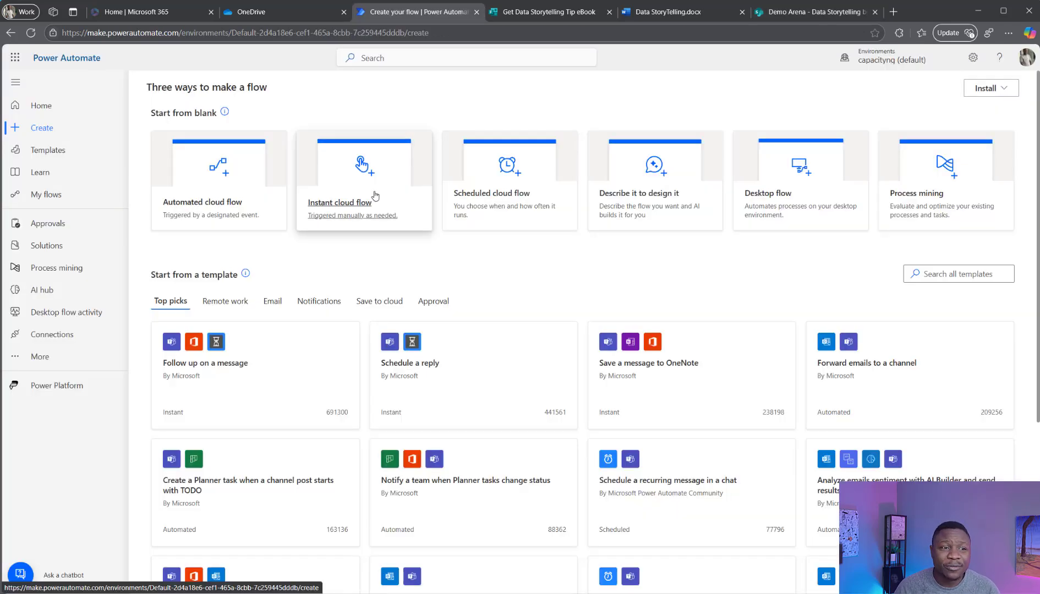
# - Create the instant flow 'Send Designed Work' with the Manually trigger a flow trigger
pyautogui.click(372, 190)
pyautogui.click(605, 223)
pyautogui.write('Send Designed Work')
pyautogui.click(661, 195)
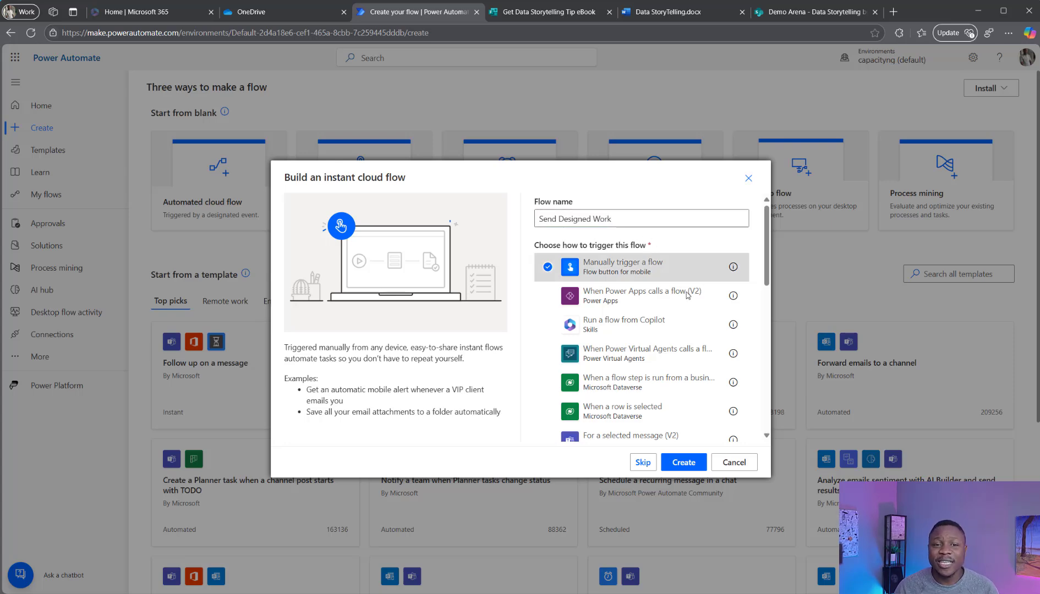
pyautogui.click(688, 469)
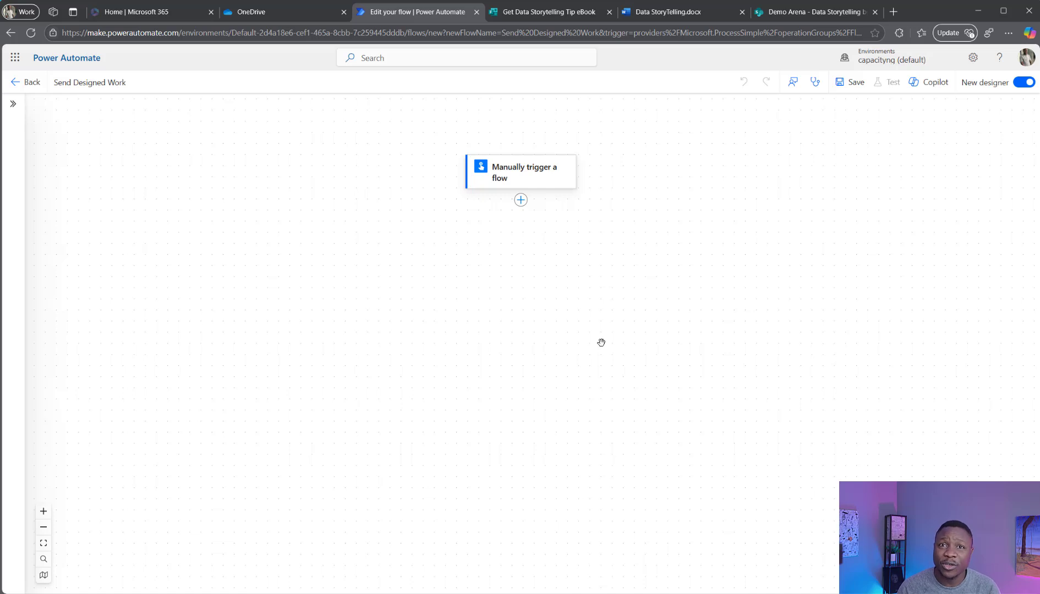
# - Insert a step after the manual trigger and search actions for 'get file content'
pyautogui.click(521, 200)
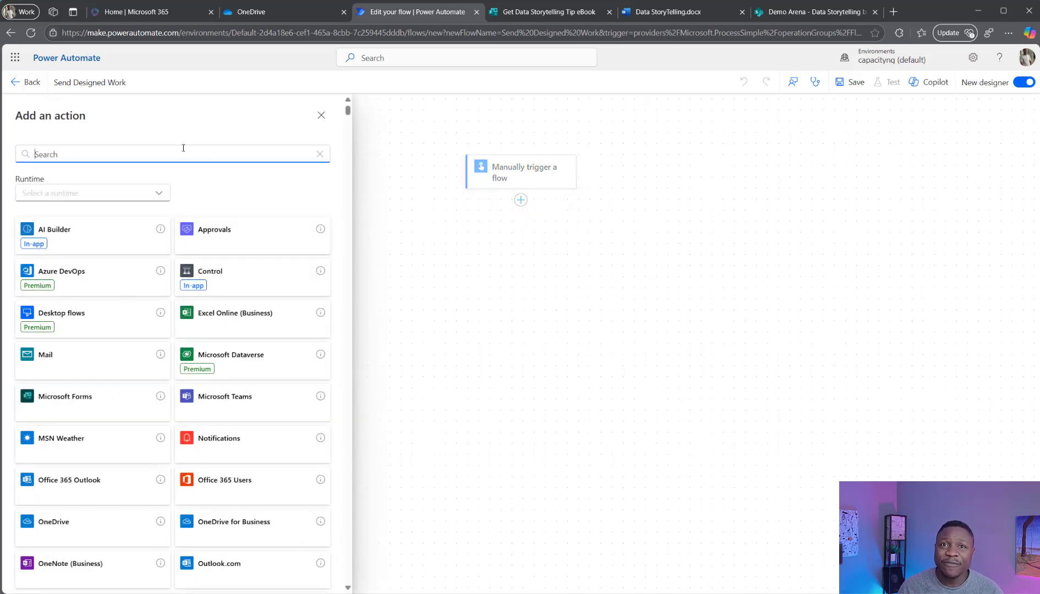
pyautogui.write('get fi')
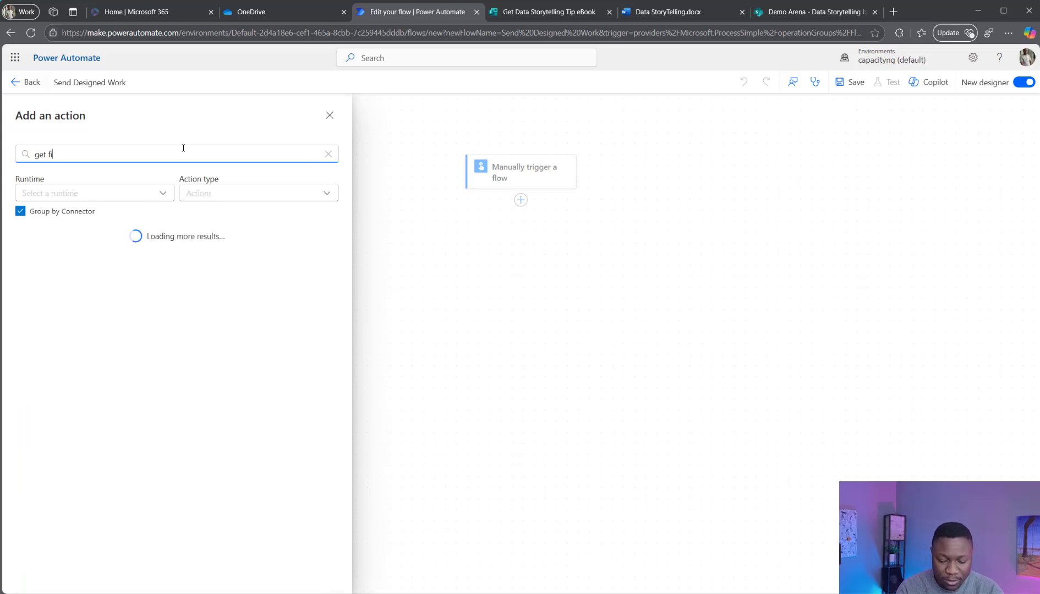
pyautogui.write('le content')
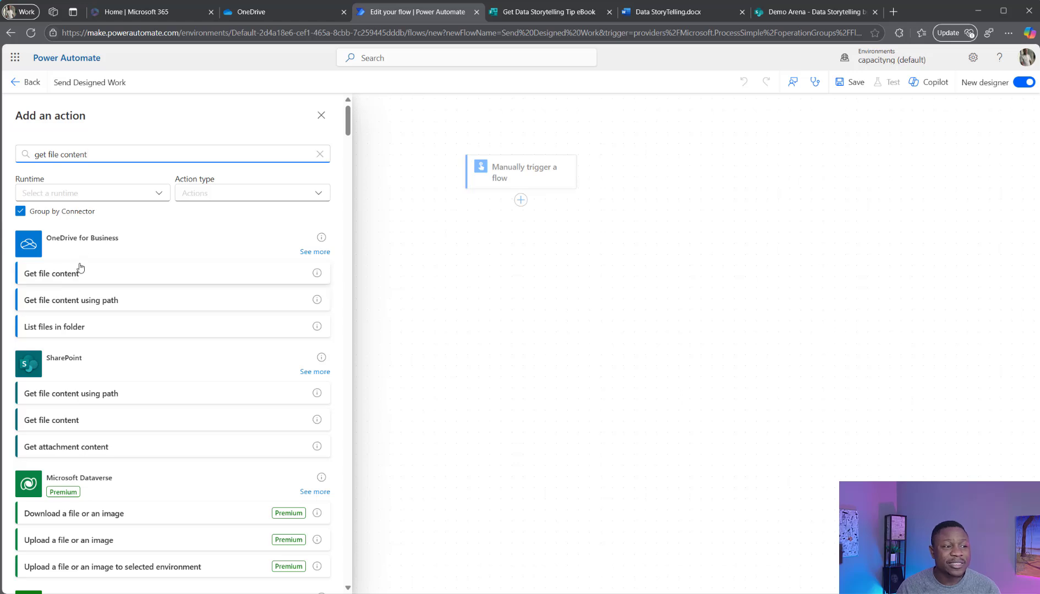
# - Add SharePoint Get file content on Demo Arena, selecting Shared Documents/Data Storytelling by TheOyinbooke.pdf
pyautogui.click(68, 422)
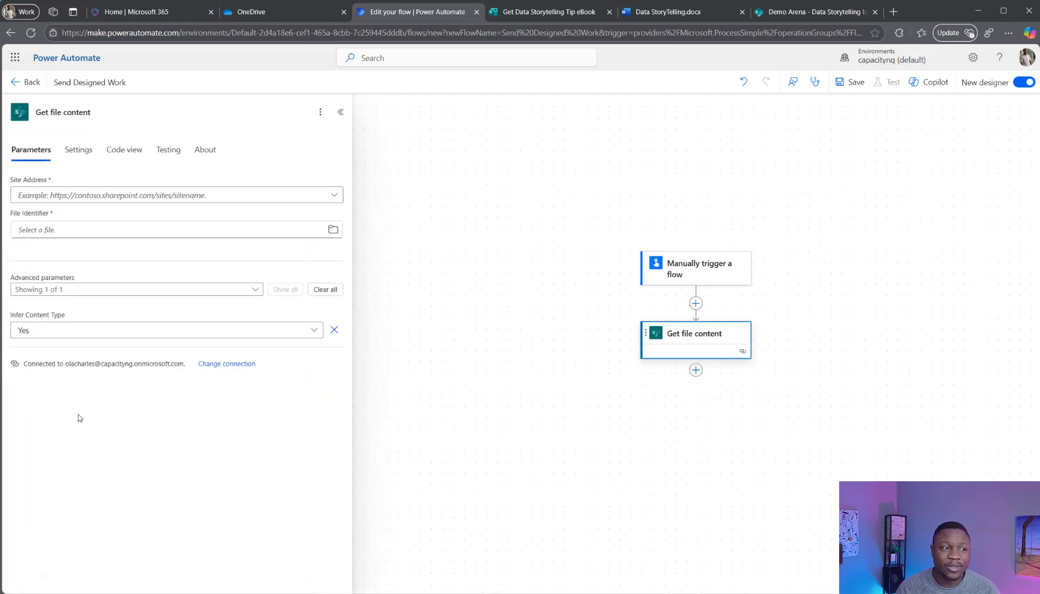
pyautogui.click(334, 197)
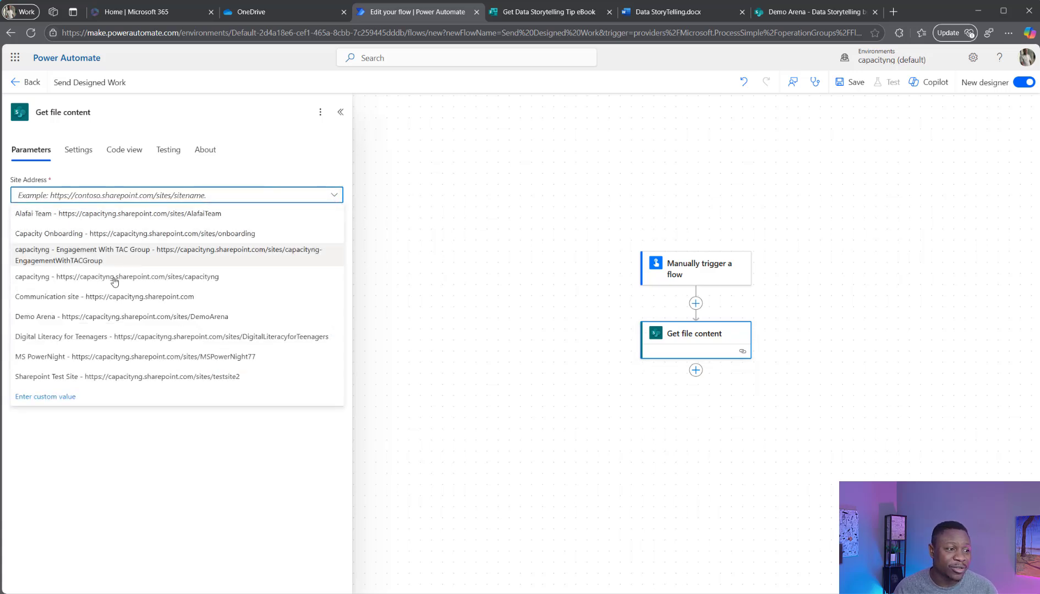
pyautogui.click(54, 318)
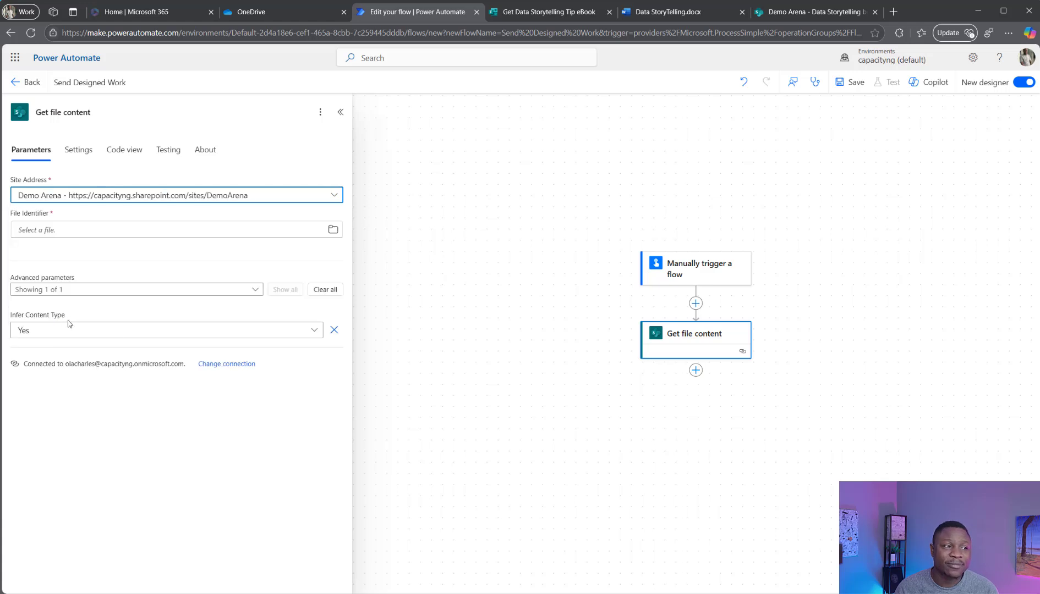
pyautogui.click(333, 231)
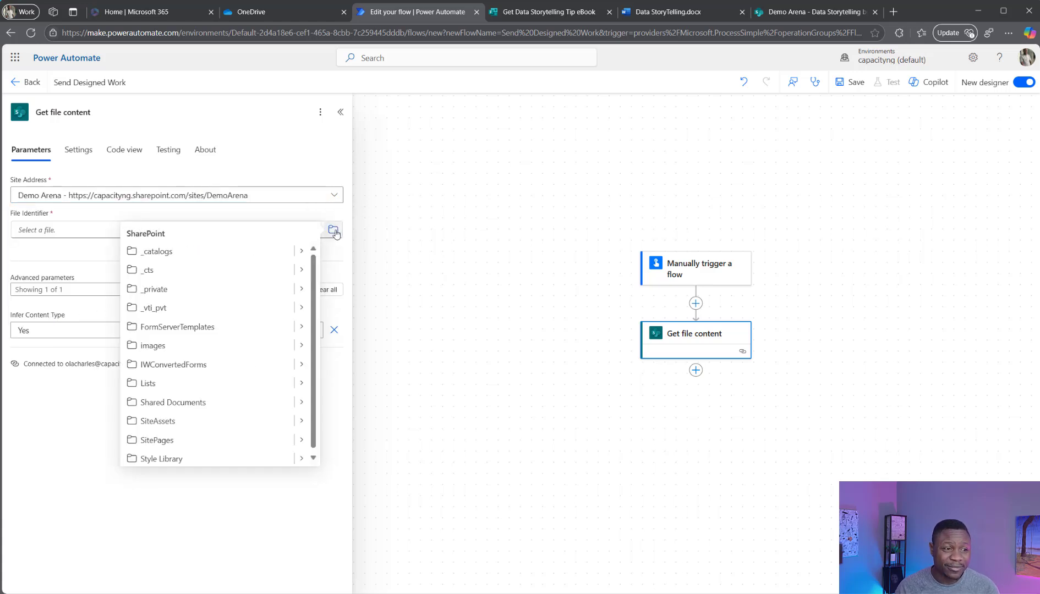
pyautogui.click(300, 402)
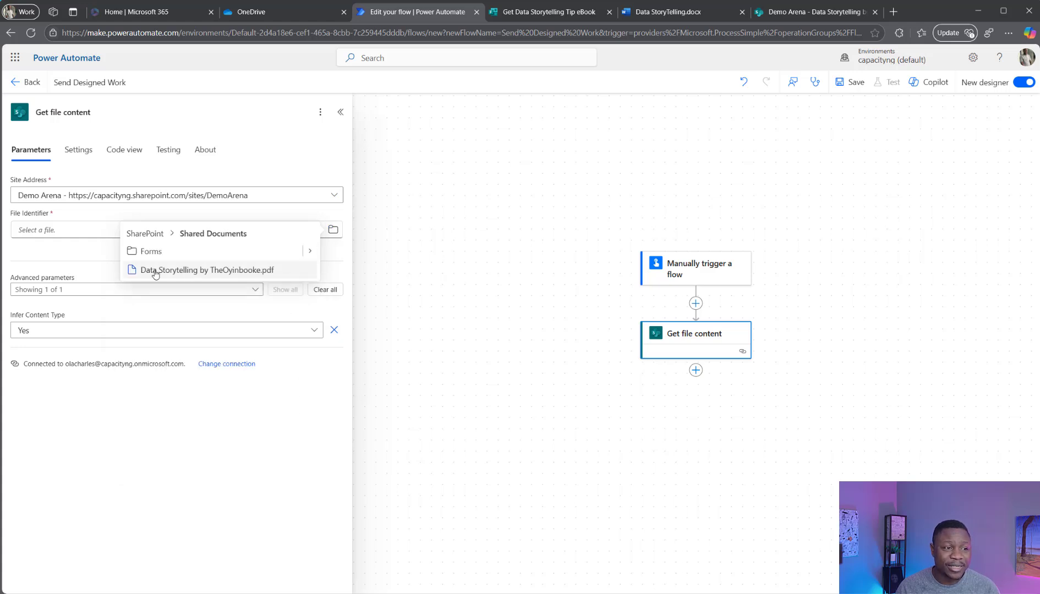
pyautogui.click(209, 270)
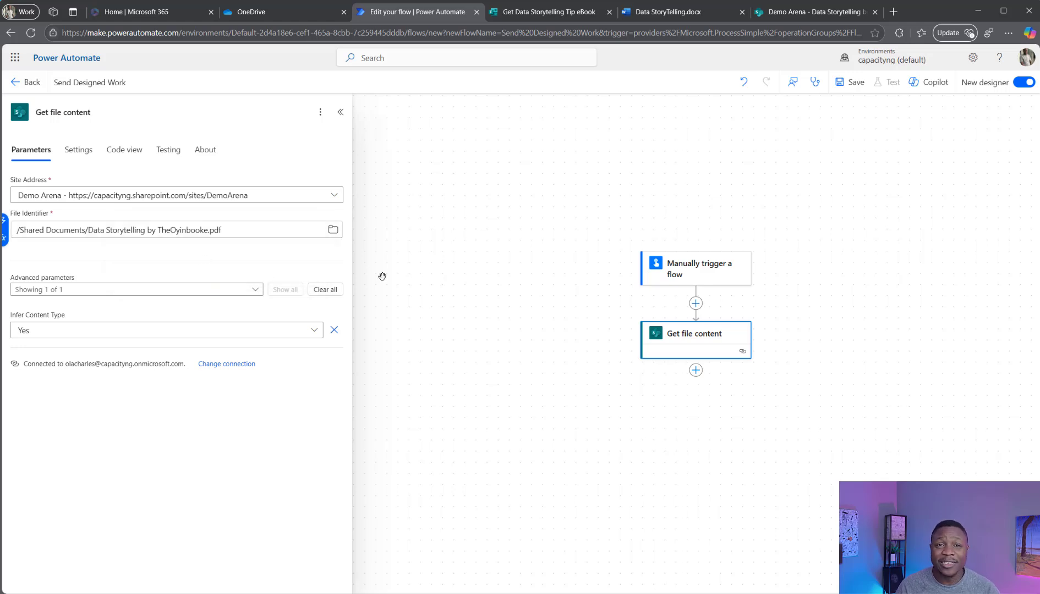
pyautogui.moveTo(629, 394); pyautogui.dragTo(611, 330)
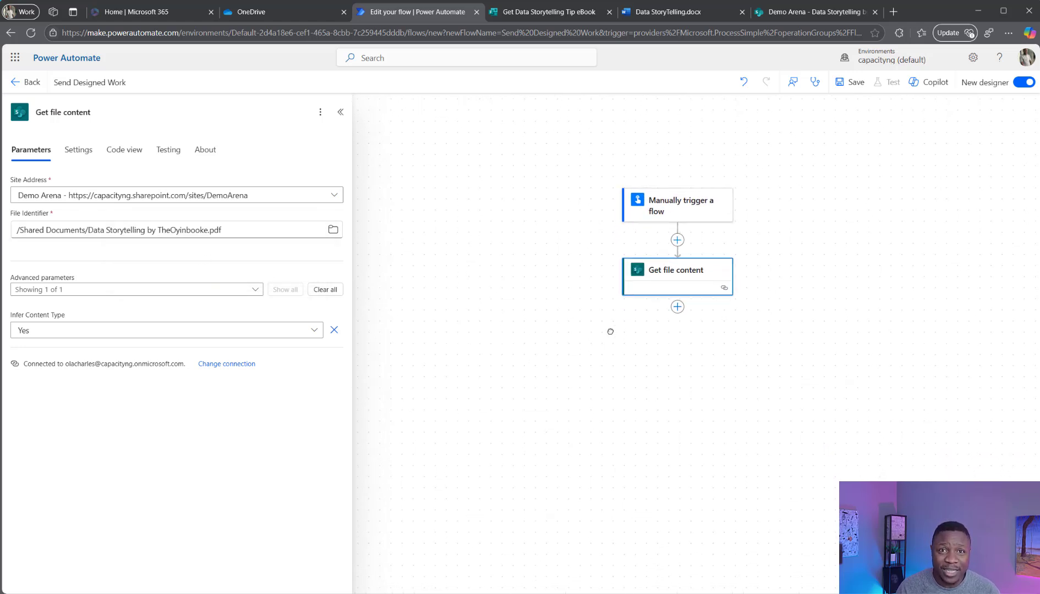
# - Add Office 365 Outlook's Send an email (V2) action after Get file content
pyautogui.click(677, 302)
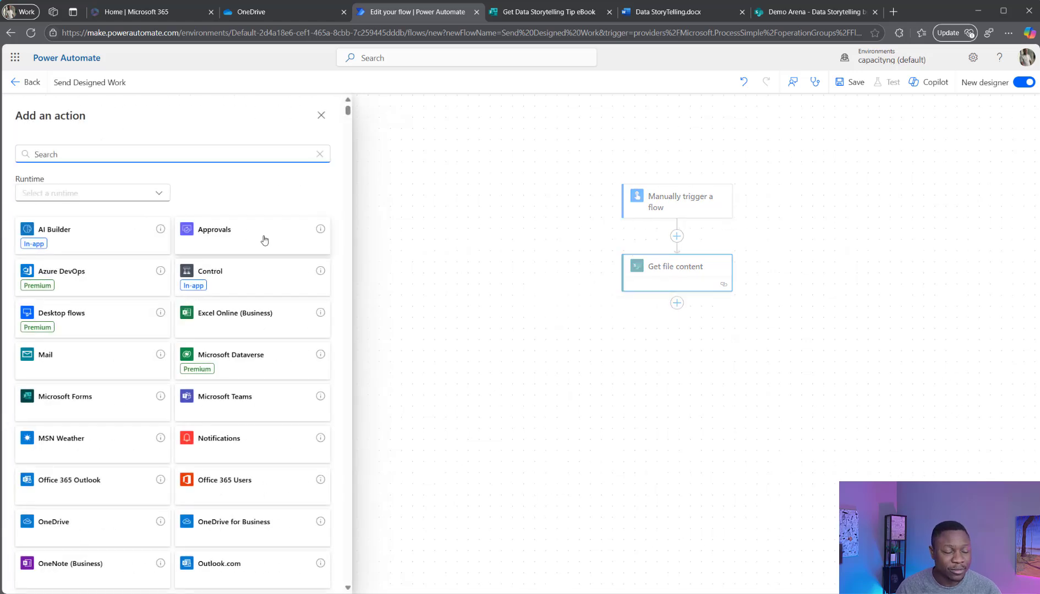
pyautogui.write('send email')
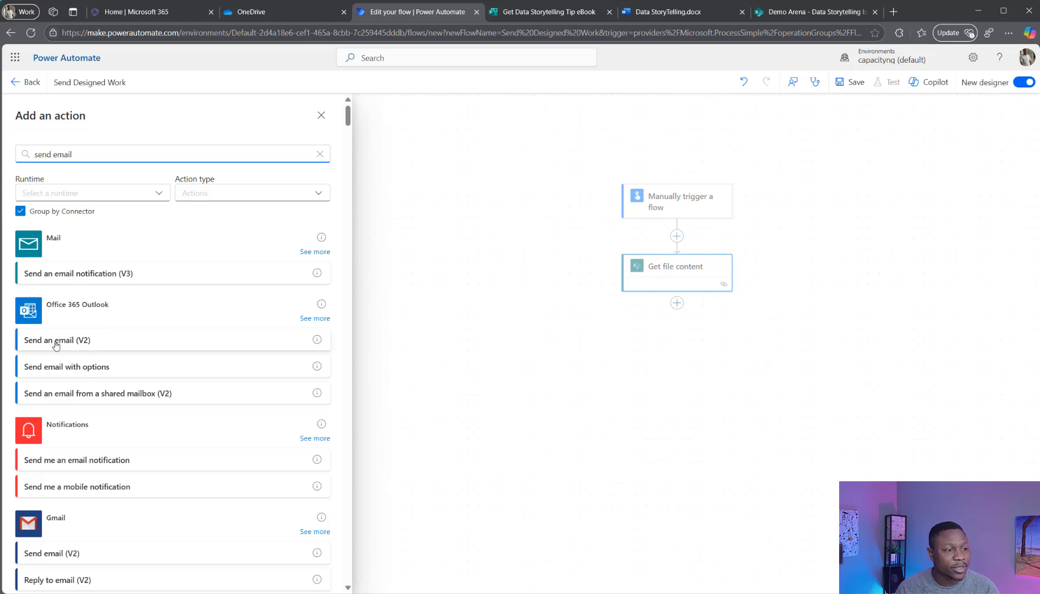
pyautogui.click(54, 345)
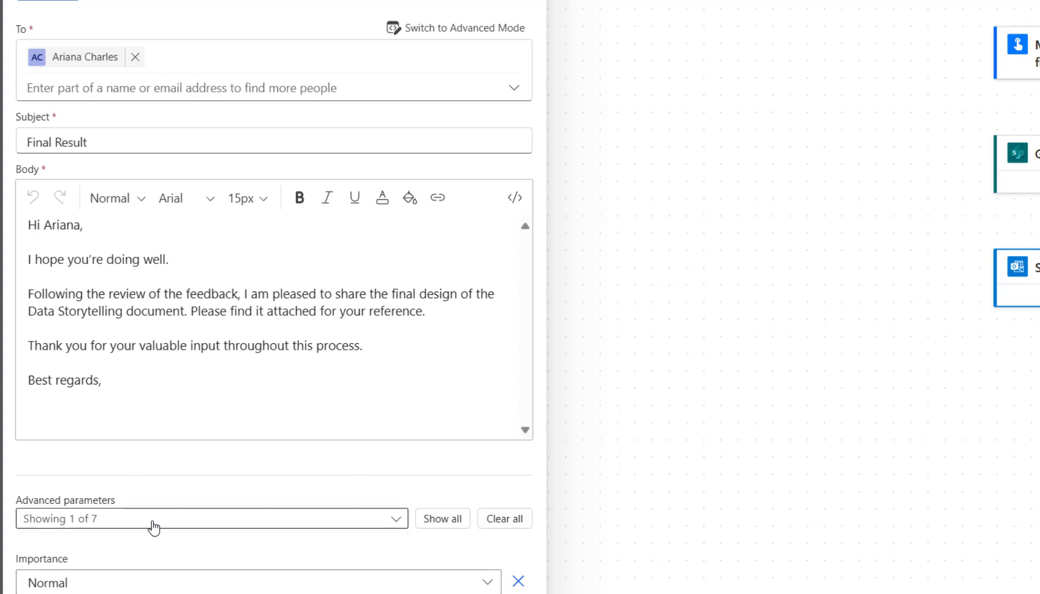
# - Enable Attachments in the email's advanced parameters and add a new attachment item
pyautogui.click(395, 520)
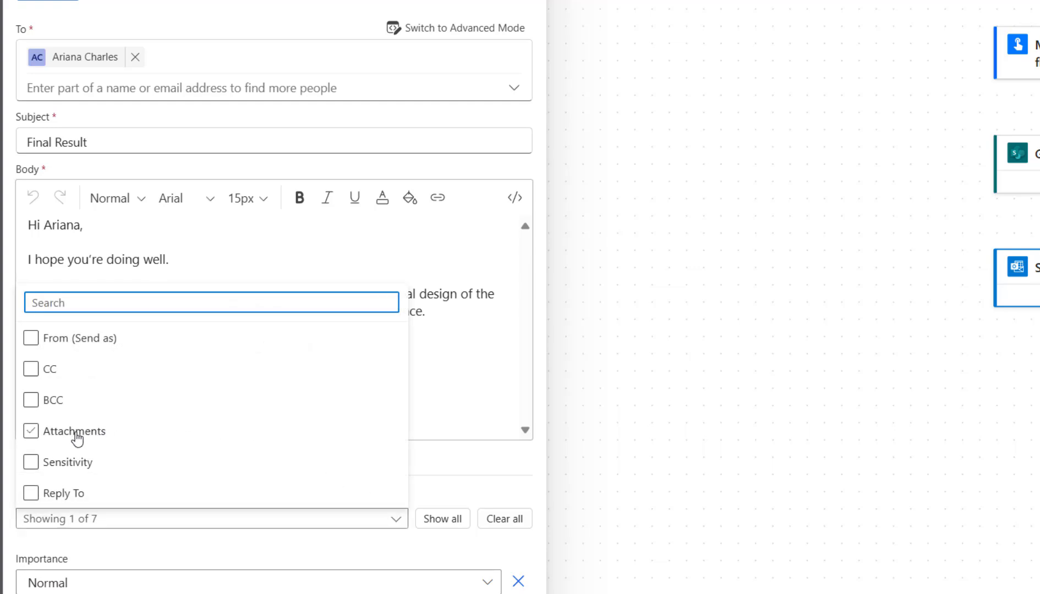
pyautogui.click(76, 435)
pyautogui.scroll(-2, 467, 424)
pyautogui.scroll(-1, 467, 424)
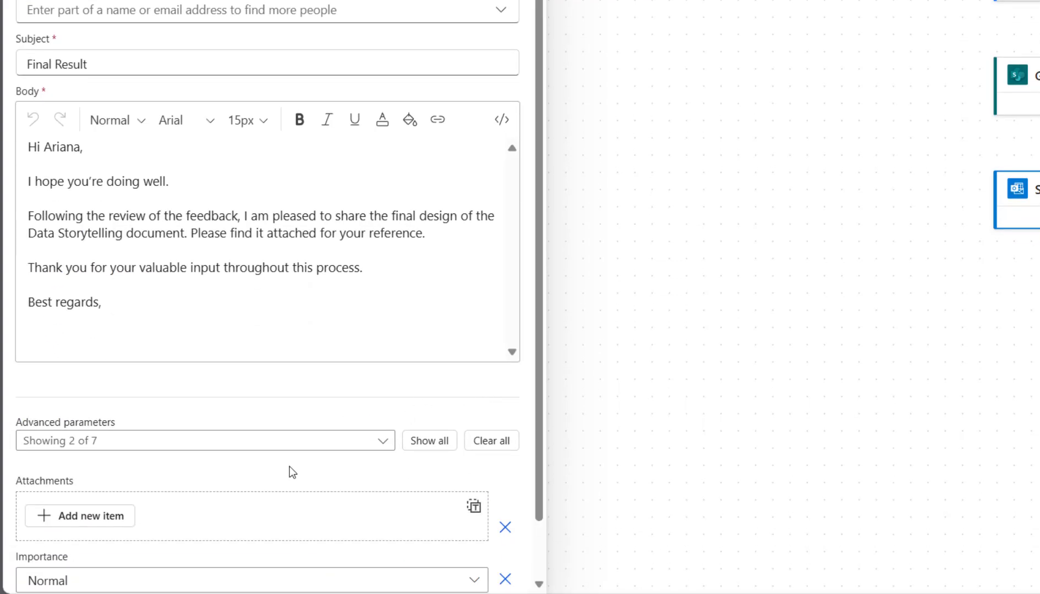
pyautogui.scroll(-2, 291, 472)
pyautogui.click(115, 465)
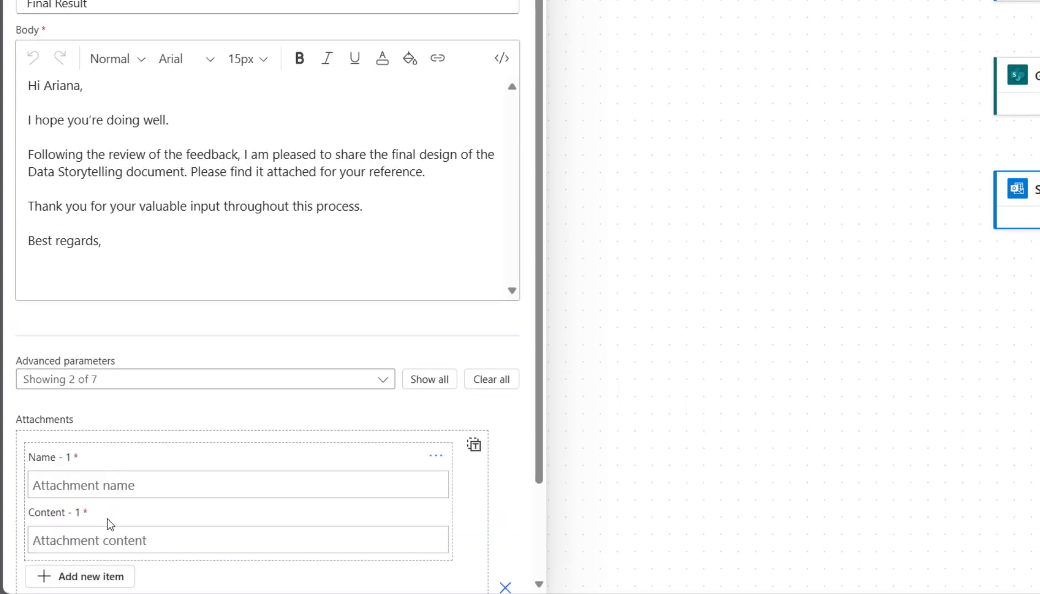
# - Set the attachment content to SharePoint File Content, named Data Storytelling Design.pdf
pyautogui.scroll(-2, 108, 518)
pyautogui.click(112, 418)
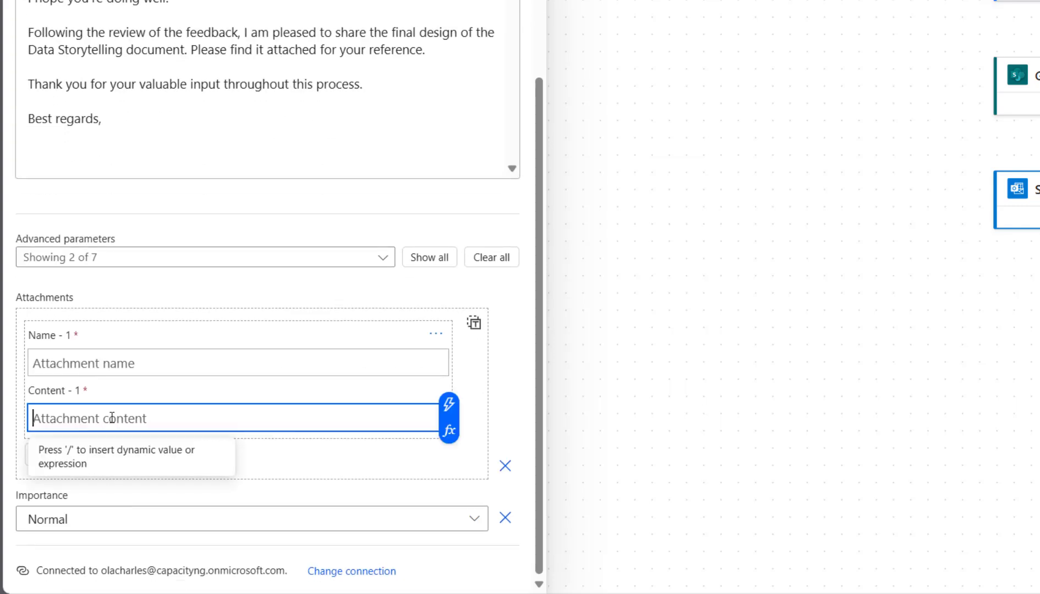
pyautogui.click(449, 405)
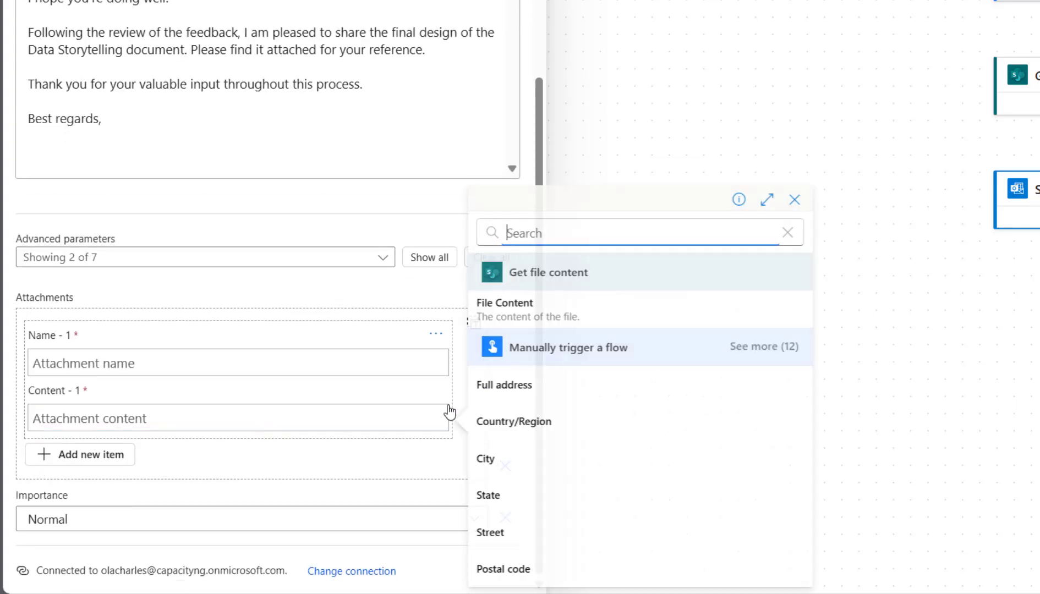
pyautogui.click(542, 313)
pyautogui.click(173, 364)
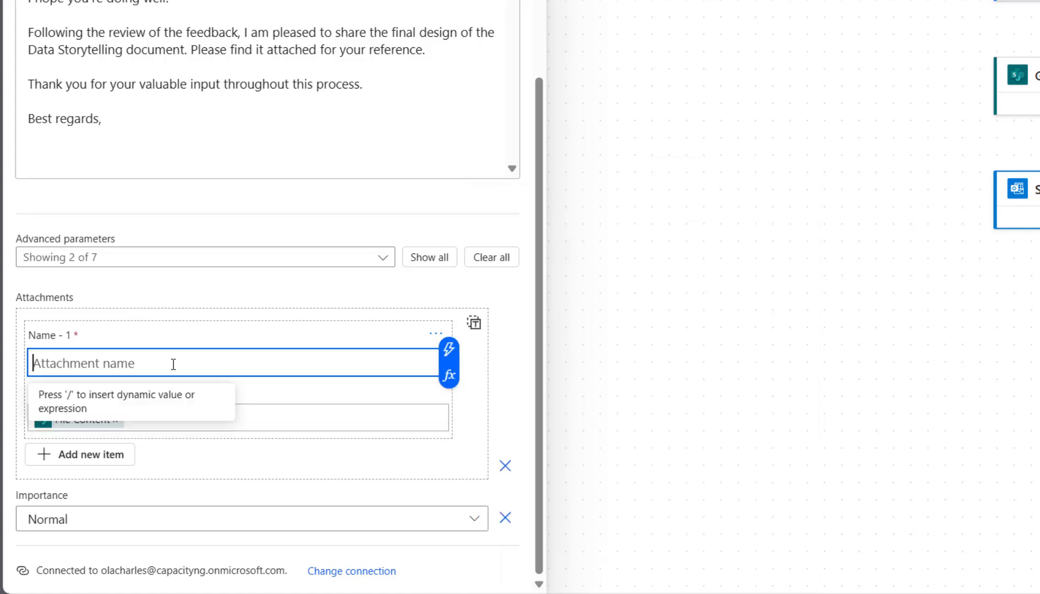
pyautogui.write('Data St')
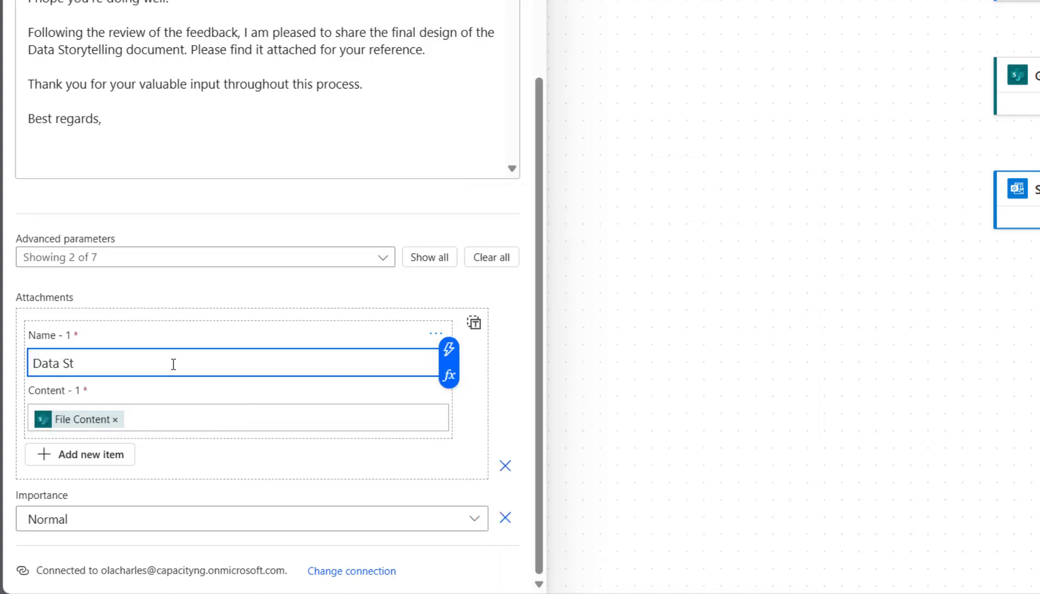
pyautogui.write('orytelling Desi')
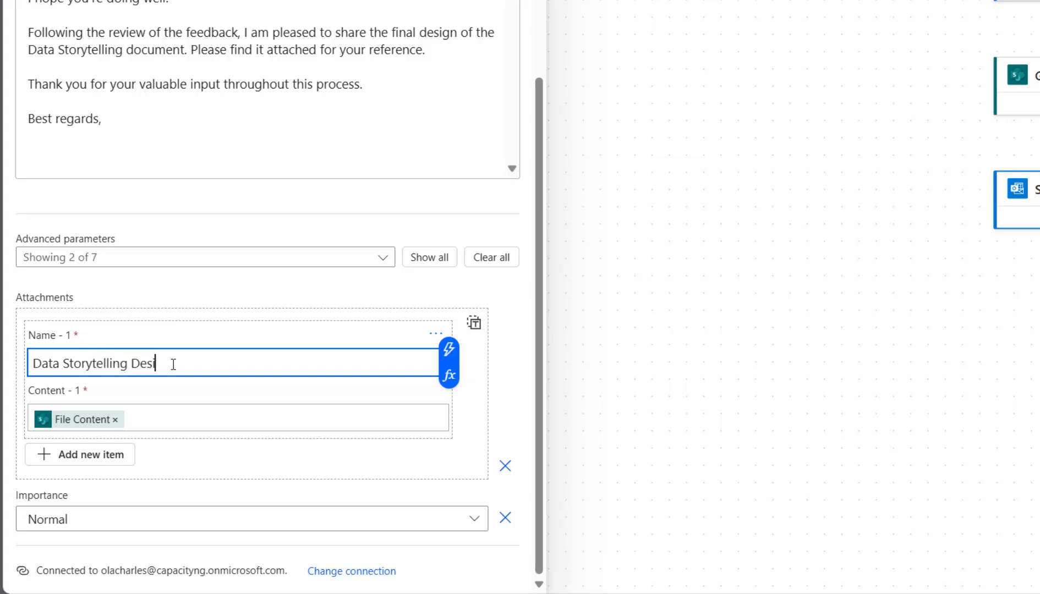
pyautogui.write('gn.pdf')
pyautogui.click(359, 335)
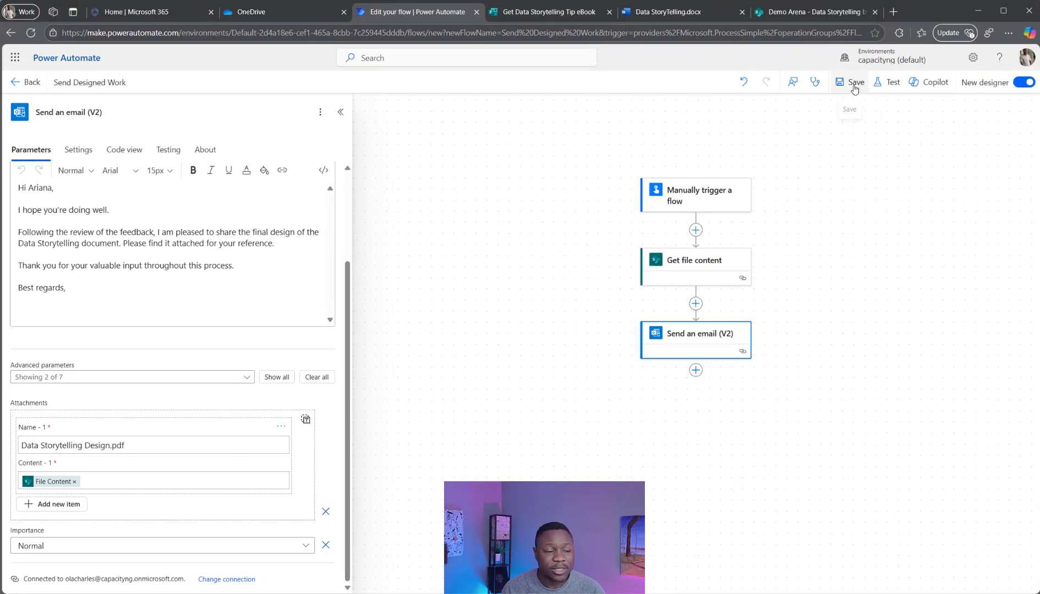
# - Save the Send Designed Work flow and run a manual test, confirming its connections
pyautogui.click(853, 85)
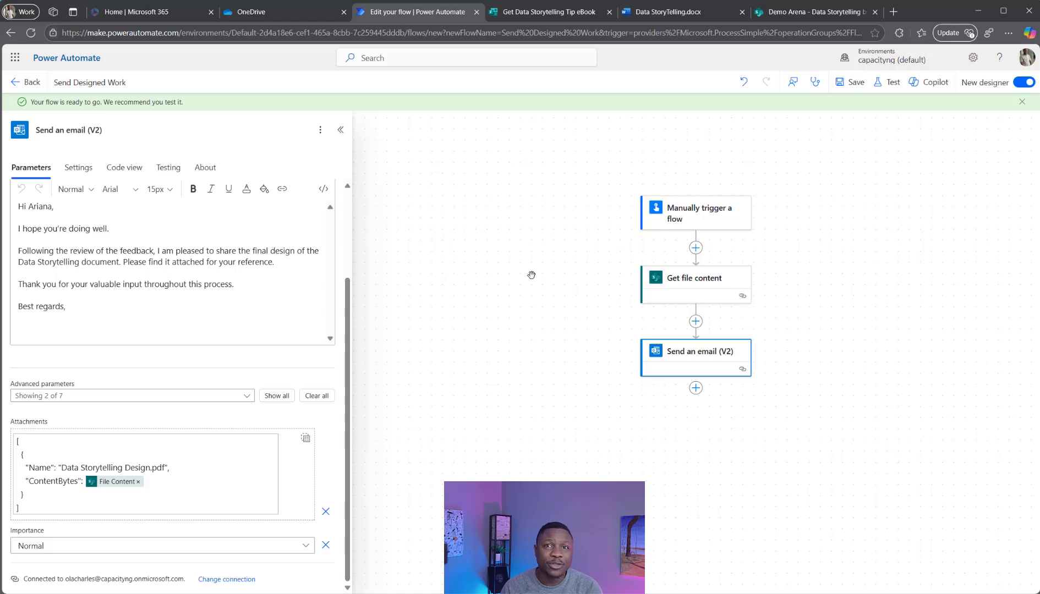
pyautogui.click(887, 88)
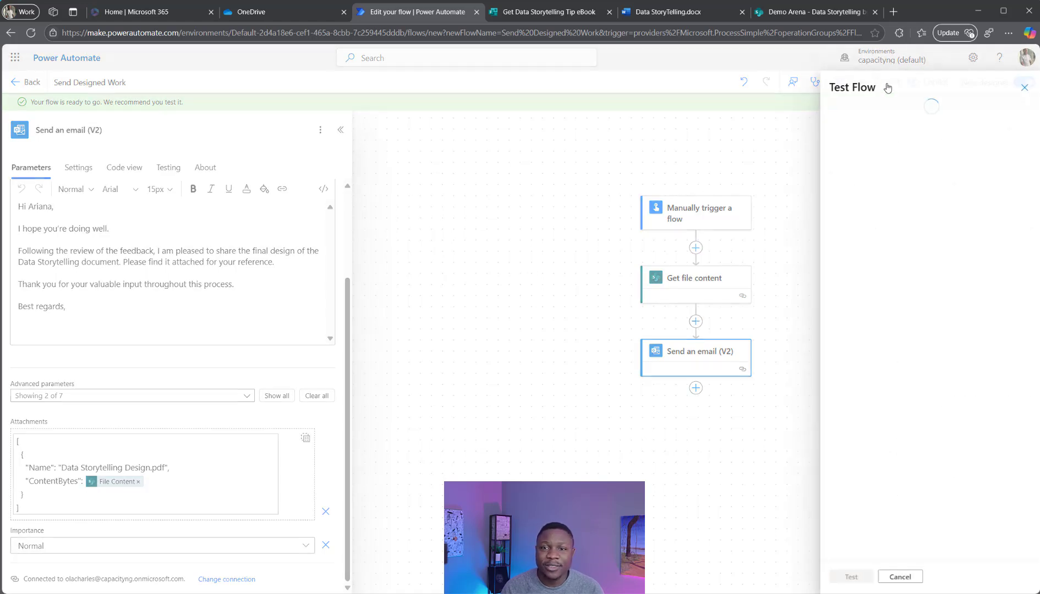
pyautogui.click(871, 122)
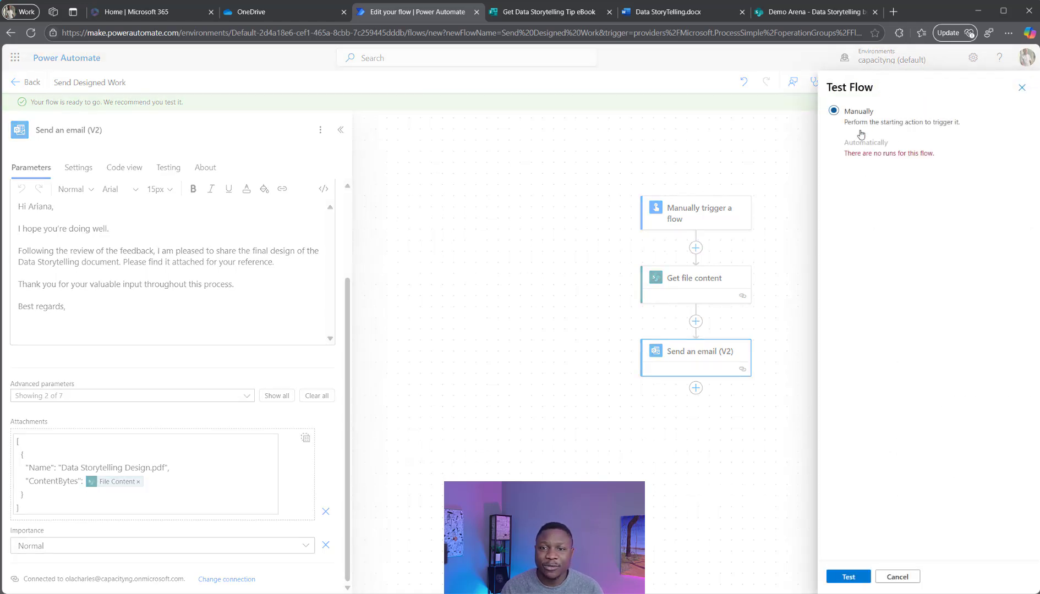
pyautogui.click(851, 580)
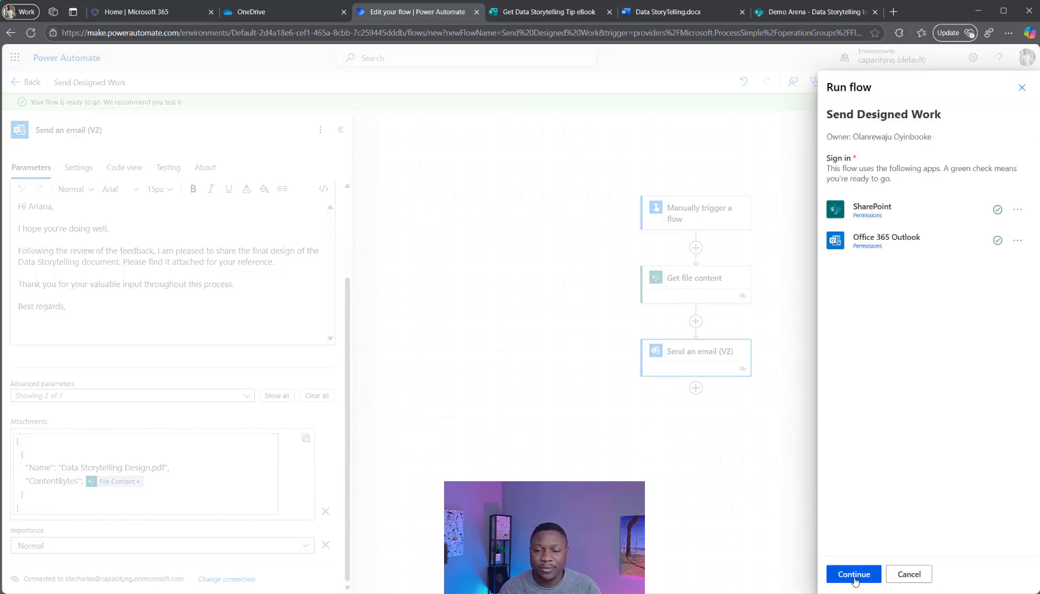
pyautogui.click(855, 580)
pyautogui.click(854, 575)
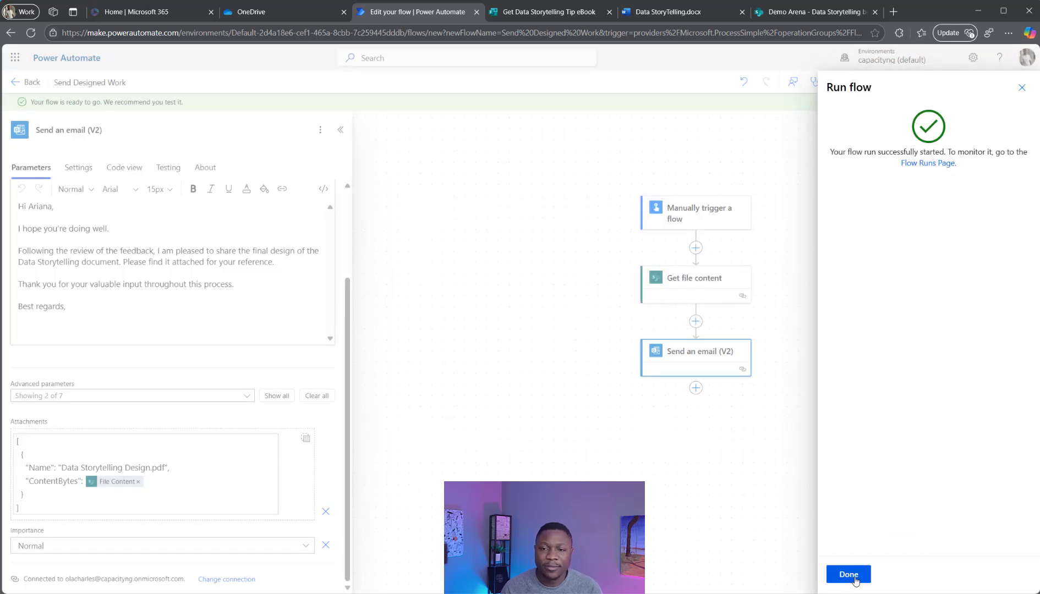
pyautogui.click(854, 578)
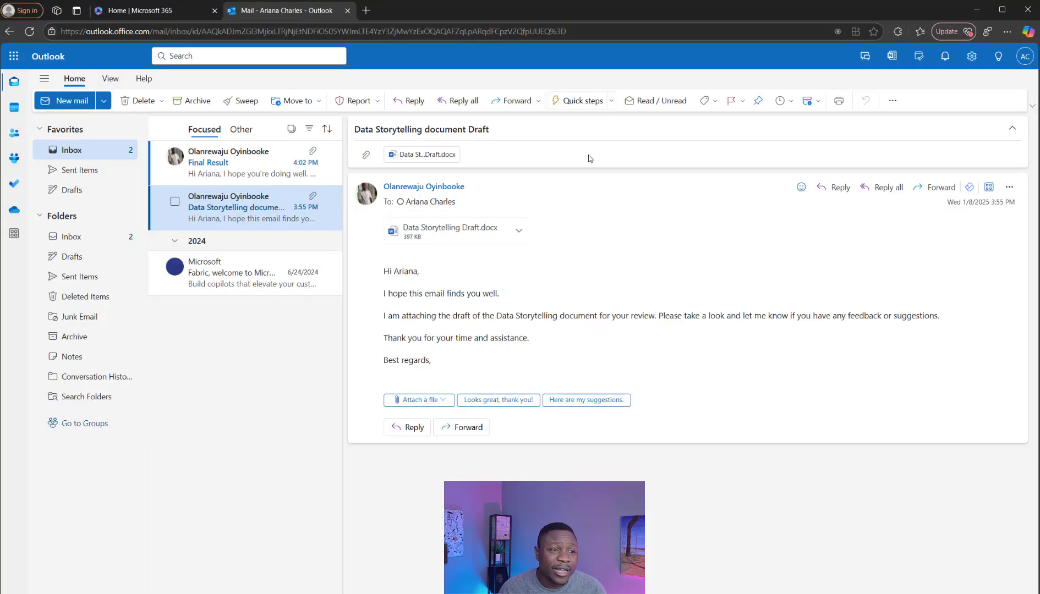
# - Open the Final Result email in Outlook and scroll through the Data Storytelling Design.pdf preview
pyautogui.click(234, 174)
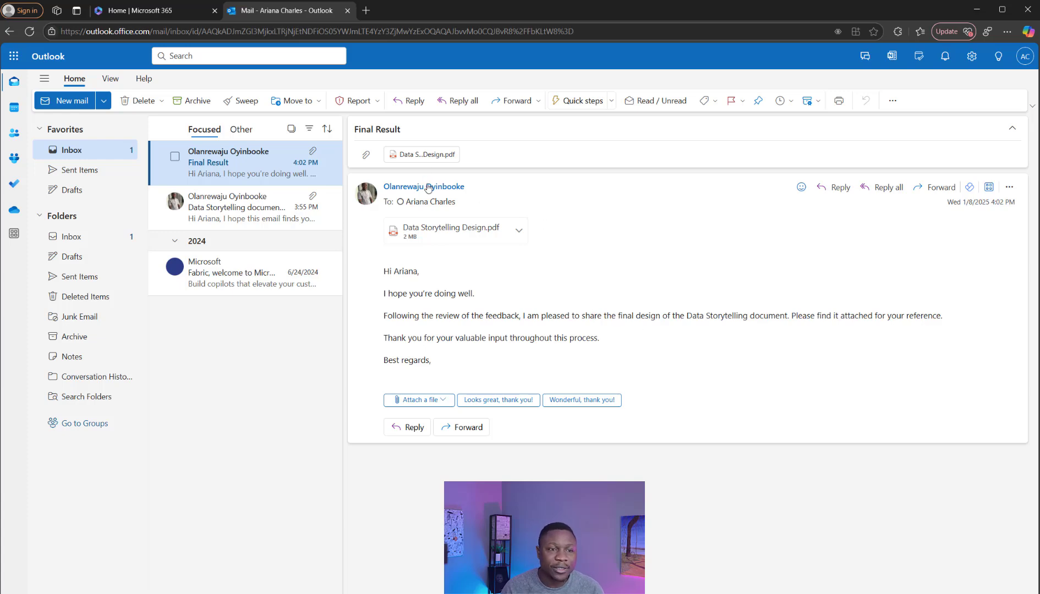
pyautogui.click(424, 157)
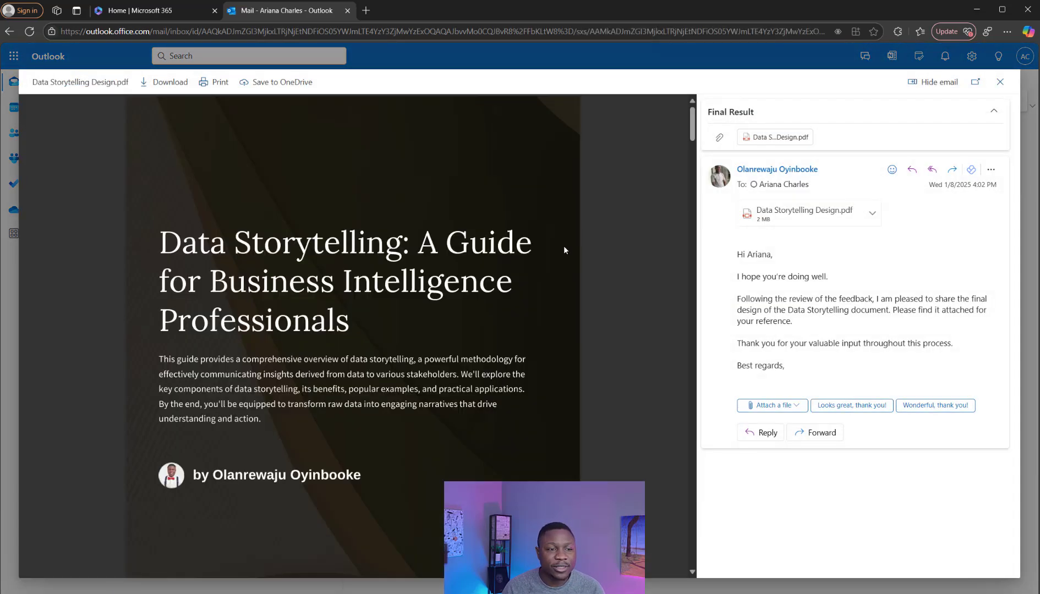
pyautogui.scroll(-20, 500, 302)
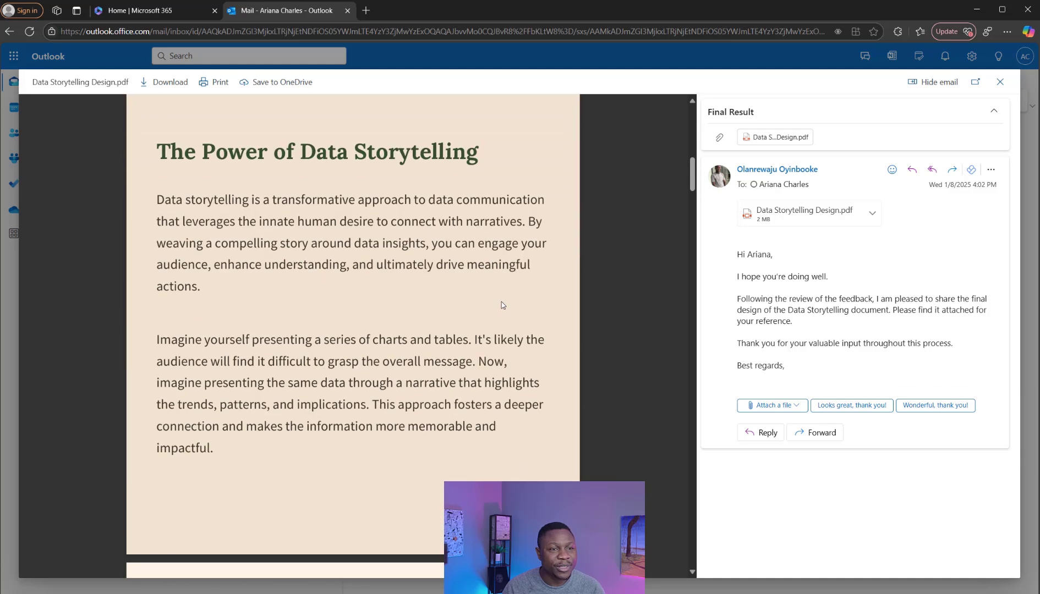
pyautogui.scroll(-20, 501, 305)
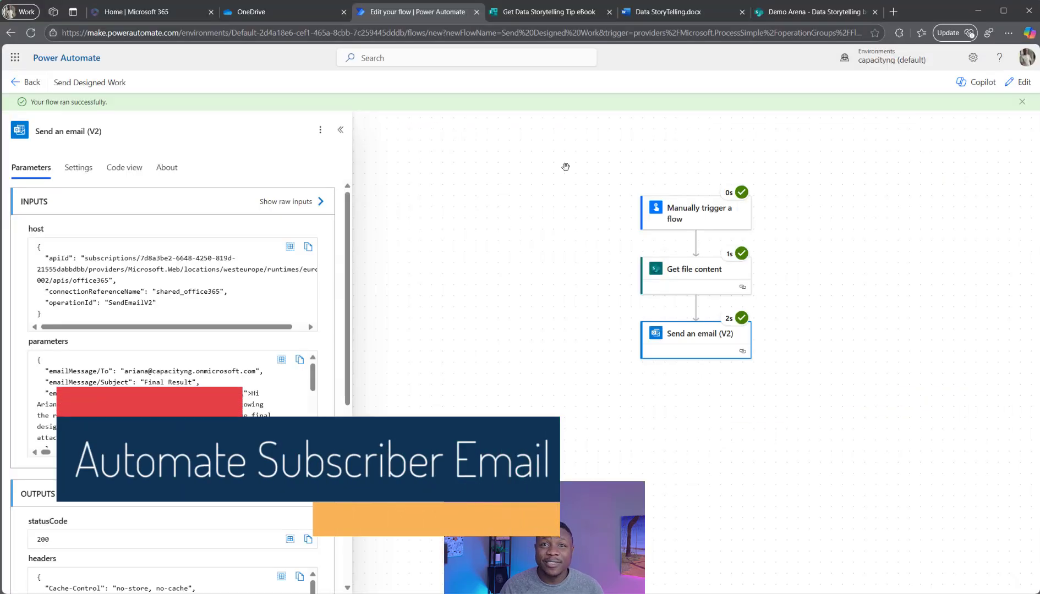
# - Switch to the browser tab showing the Get Data Storytelling Tip eBook form
pyautogui.click(539, 13)
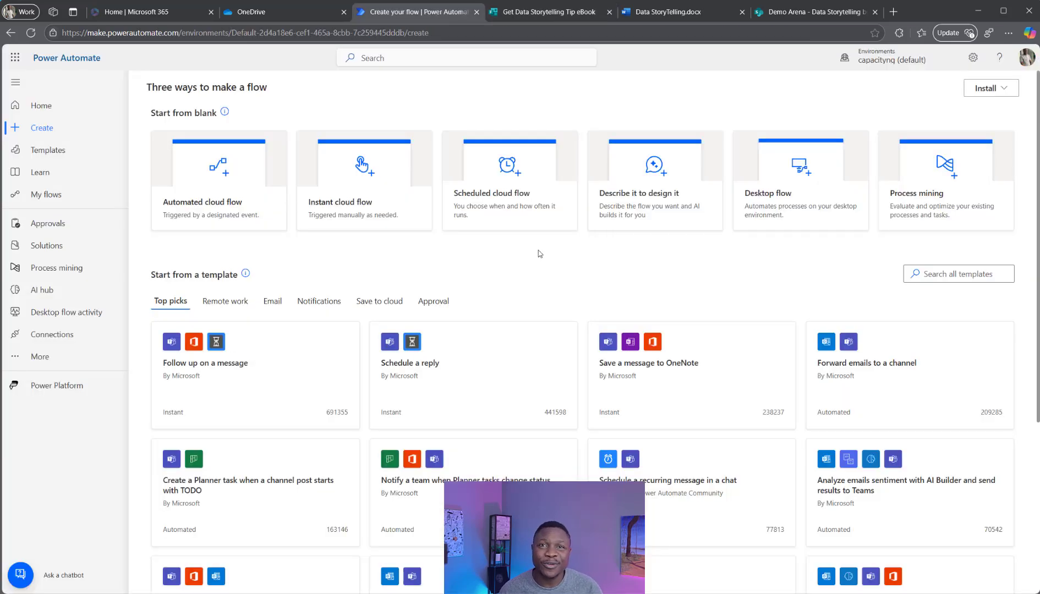
# - Create an automated cloud flow 'Send eBook to Subcribers' triggered by a new Microsoft Forms response
pyautogui.click(220, 187)
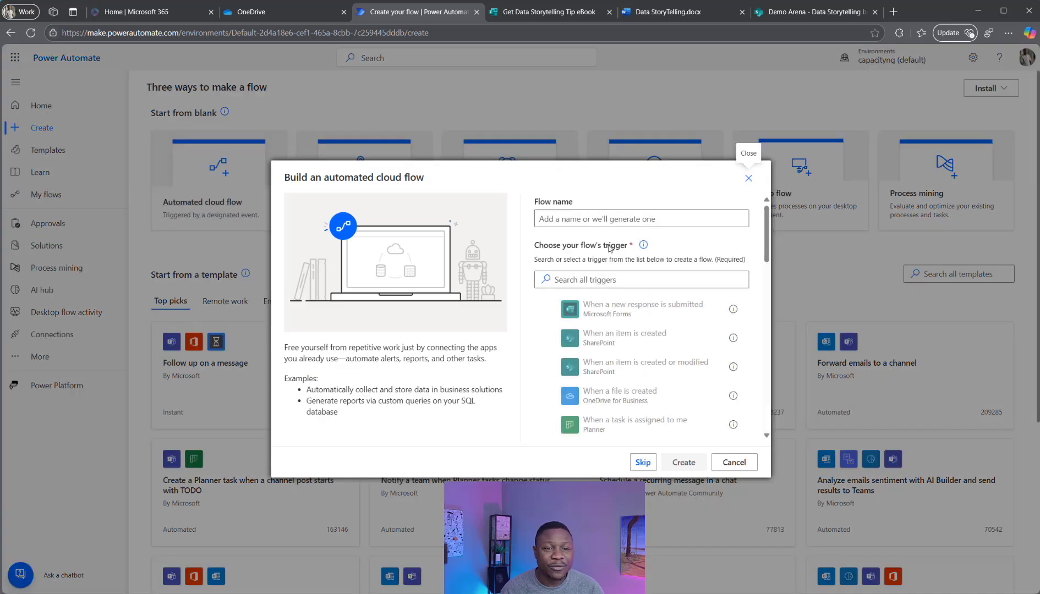
pyautogui.click(595, 220)
pyautogui.write('Send eBoo')
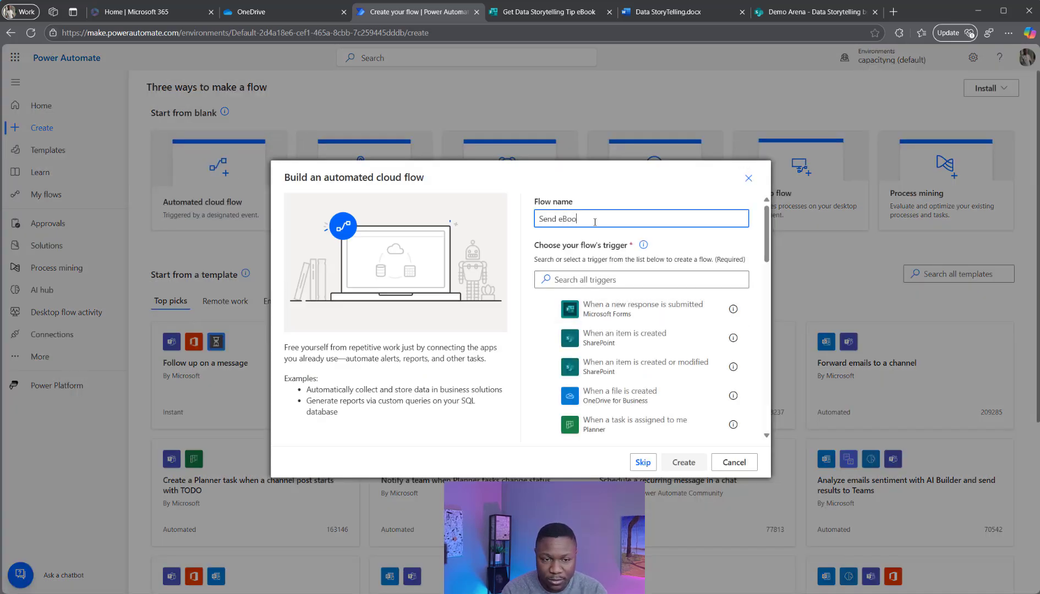
pyautogui.write('k to Subcriber')
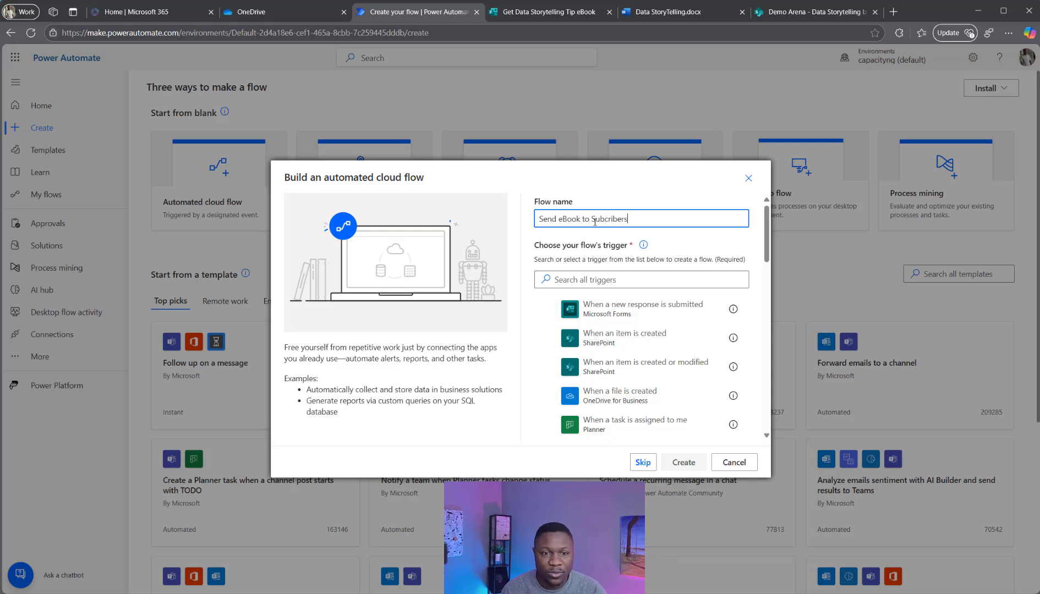
pyautogui.write('s')
pyautogui.click(686, 237)
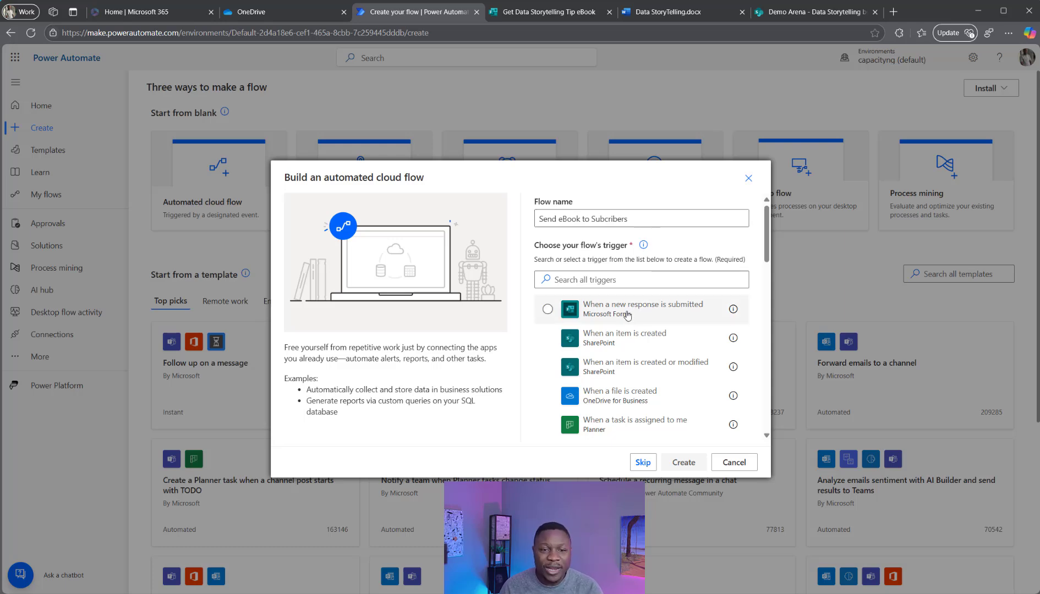
pyautogui.click(655, 309)
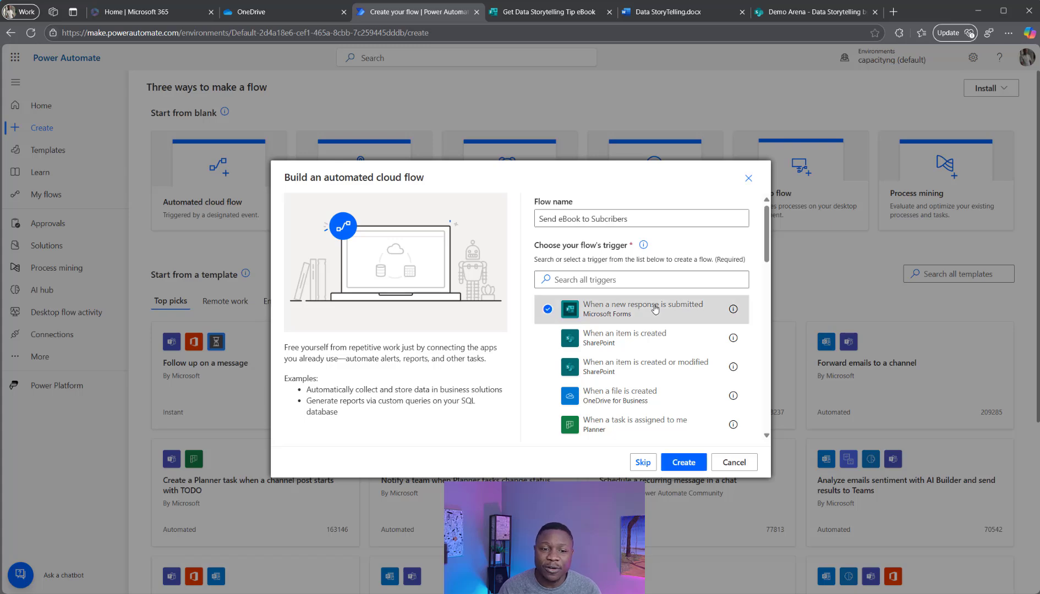
pyautogui.click(684, 463)
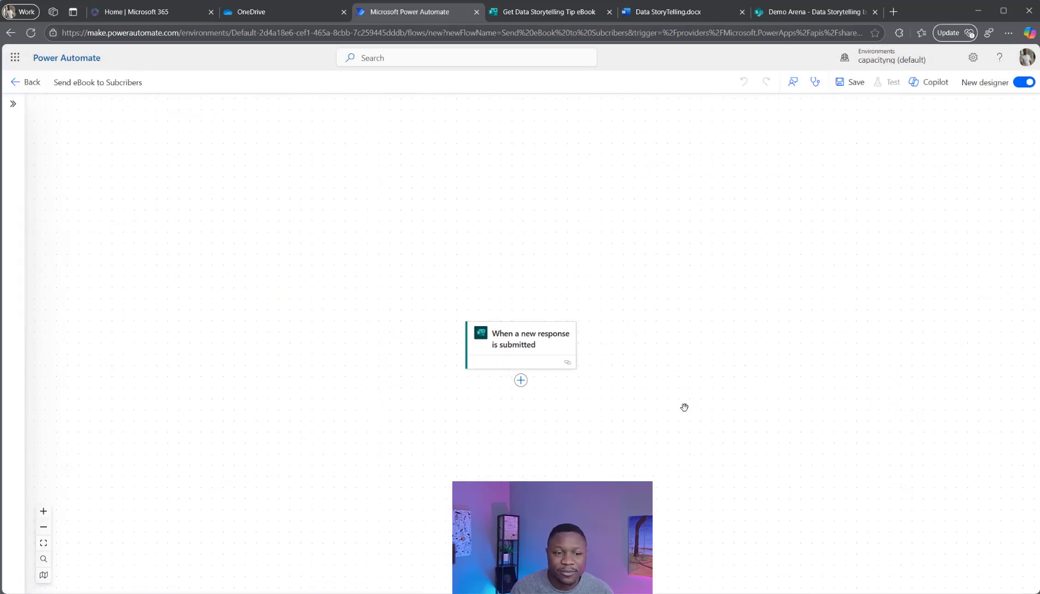
# - Set the Forms trigger's Form Id to the Get Data Storytelling Tip eBook form
pyautogui.click(531, 198)
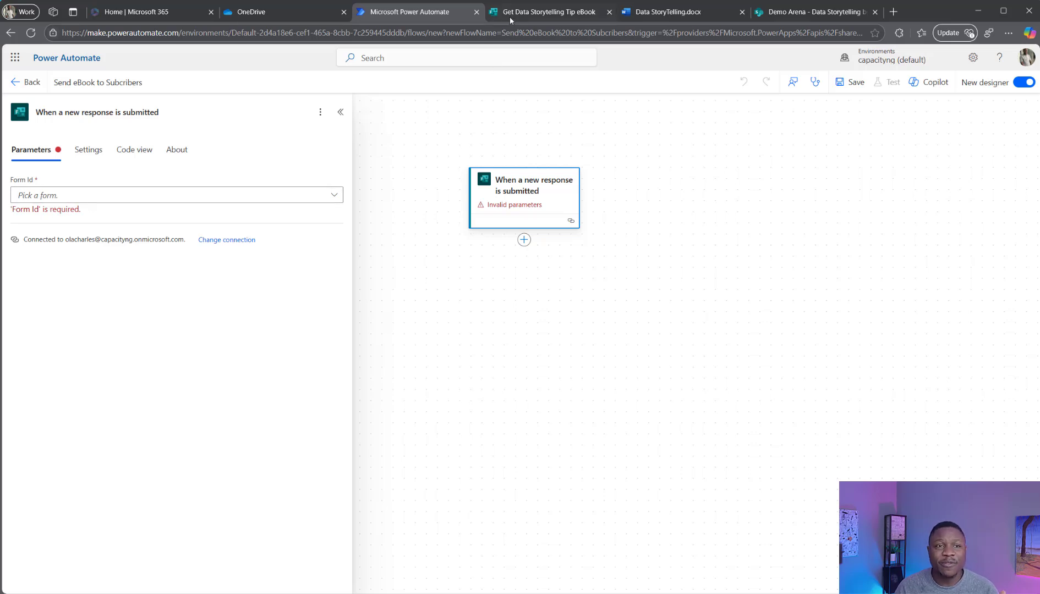
pyautogui.click(207, 194)
pyautogui.scroll(-5, 452, 225)
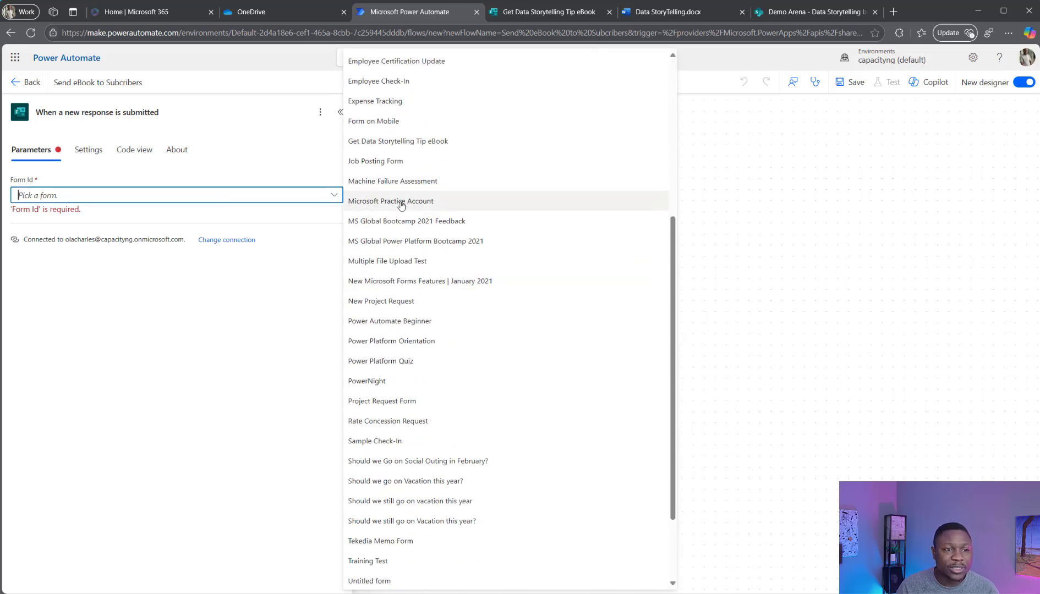
pyautogui.click(421, 141)
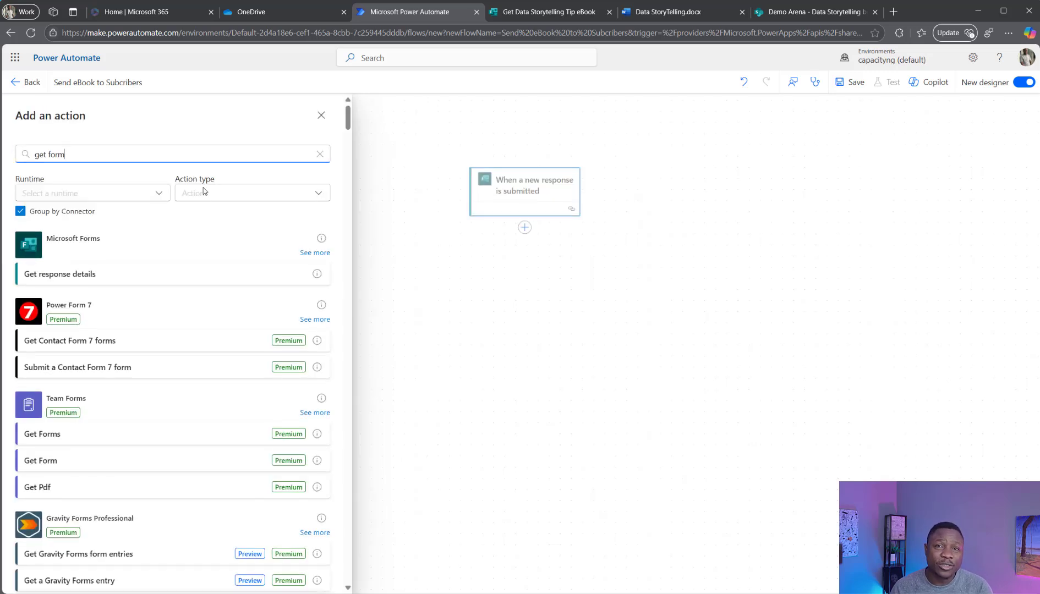
# - Add Get response details for the eBook form using the trigger's Response Id, then review the form's questions
pyautogui.click(79, 276)
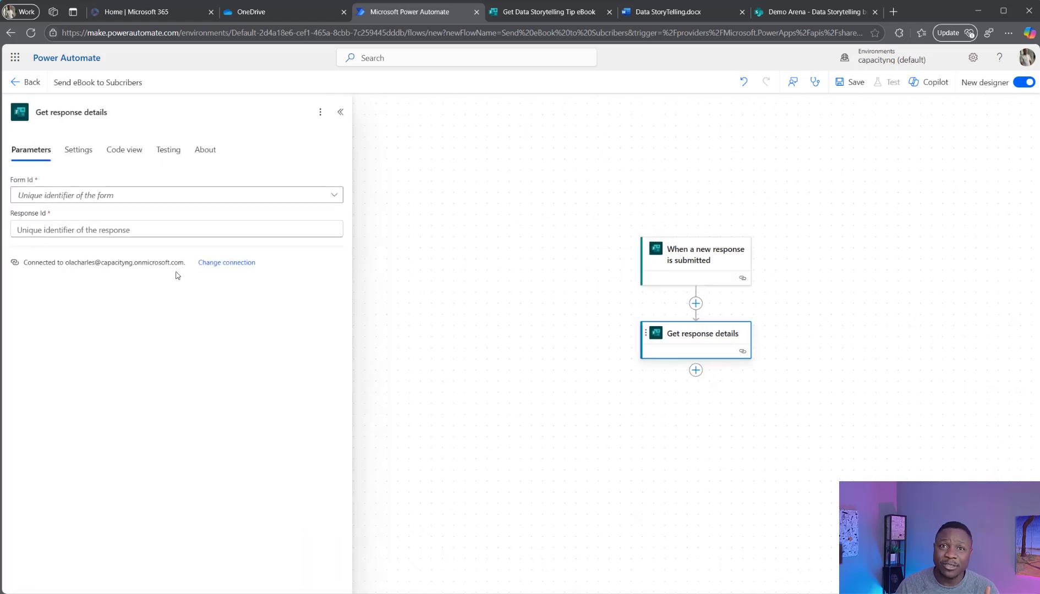
pyautogui.click(330, 196)
pyautogui.scroll(-2, 400, 341)
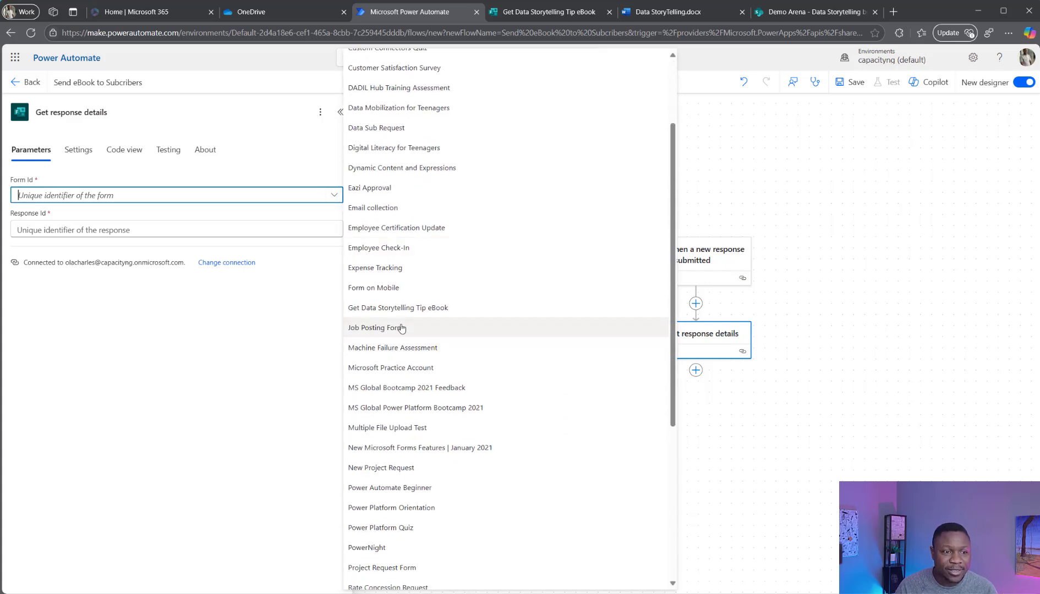
pyautogui.click(403, 311)
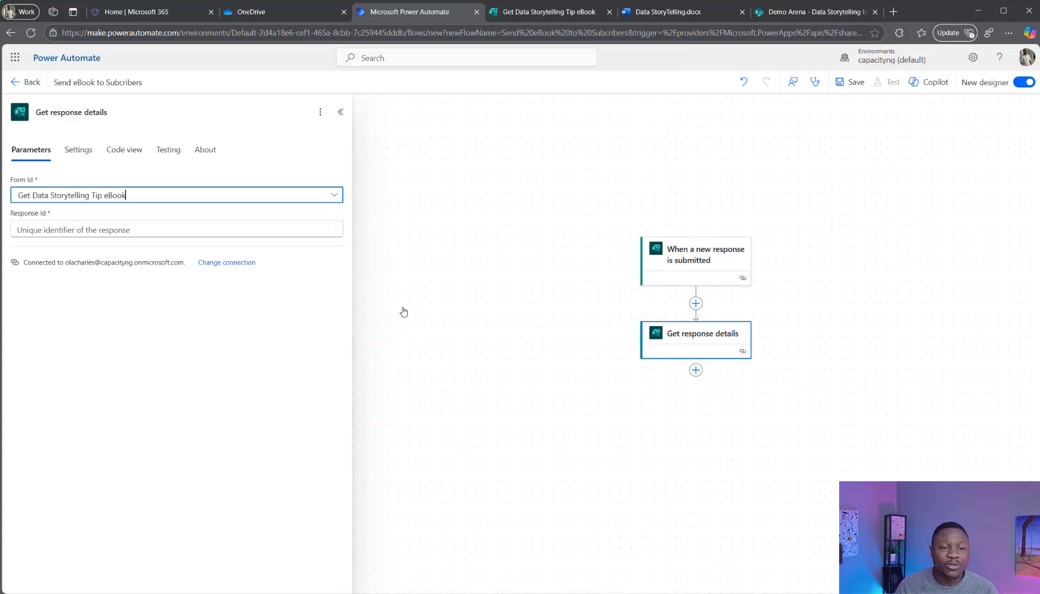
pyautogui.click(193, 231)
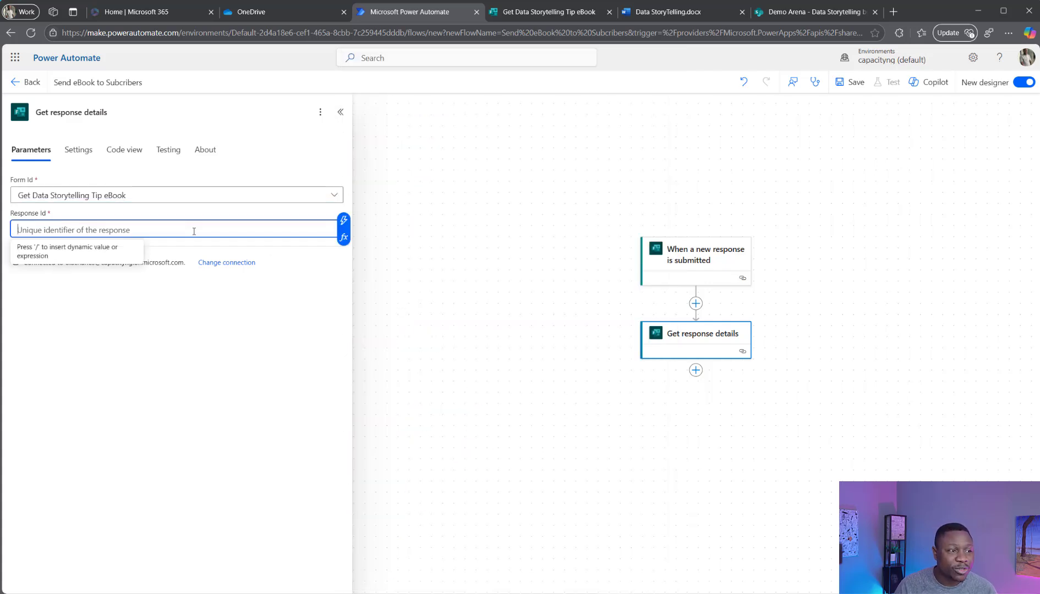
pyautogui.click(343, 221)
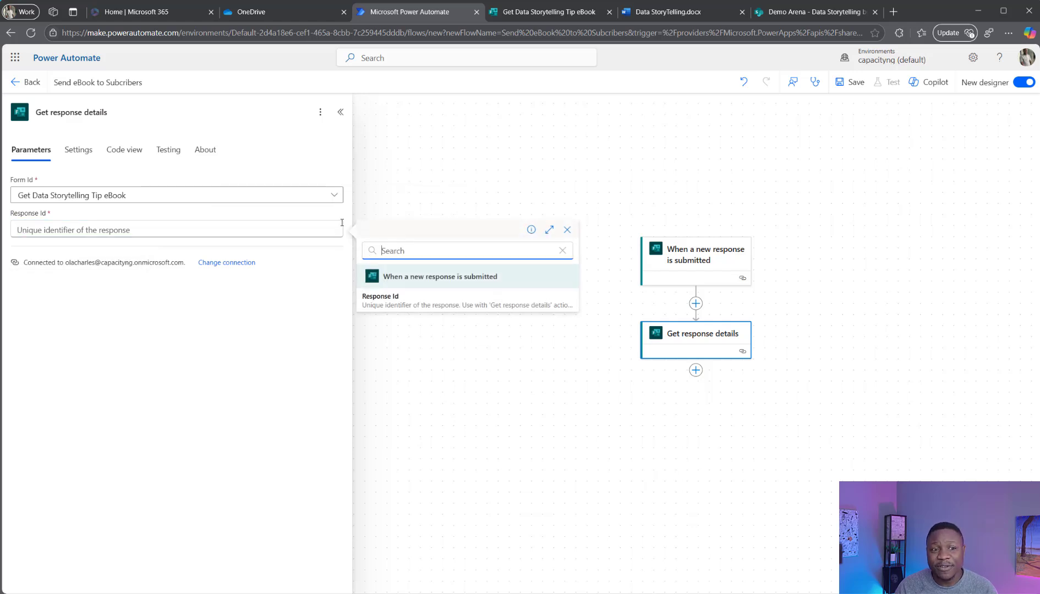
pyautogui.click(393, 304)
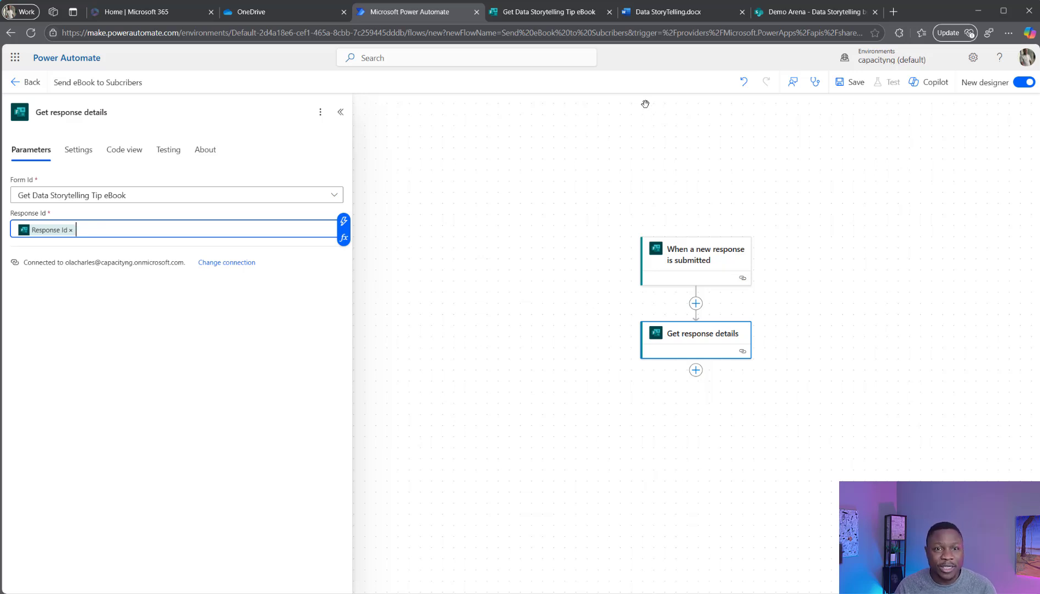
pyautogui.click(564, 15)
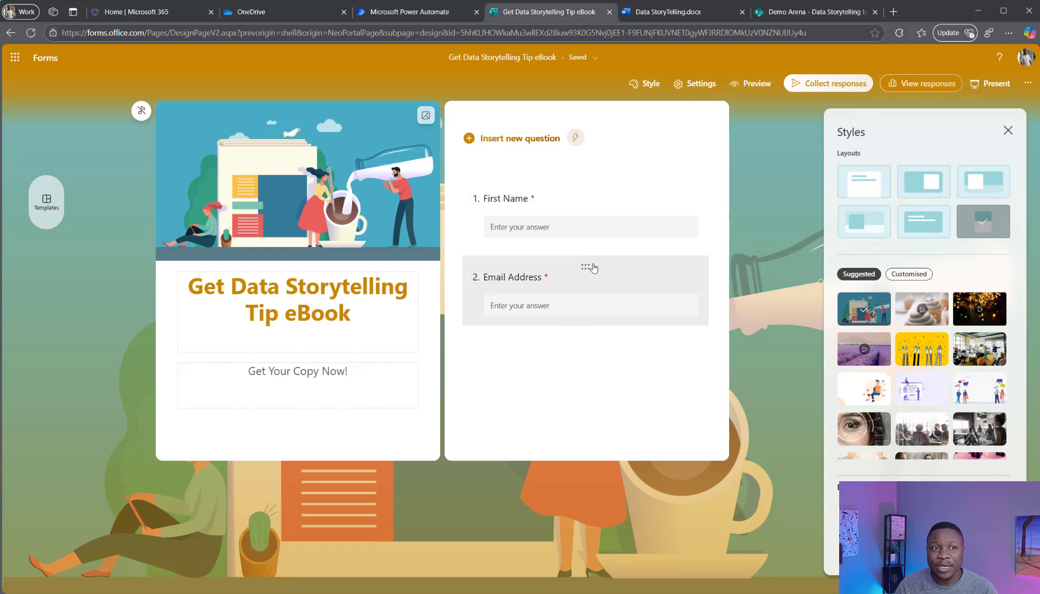
pyautogui.click(432, 15)
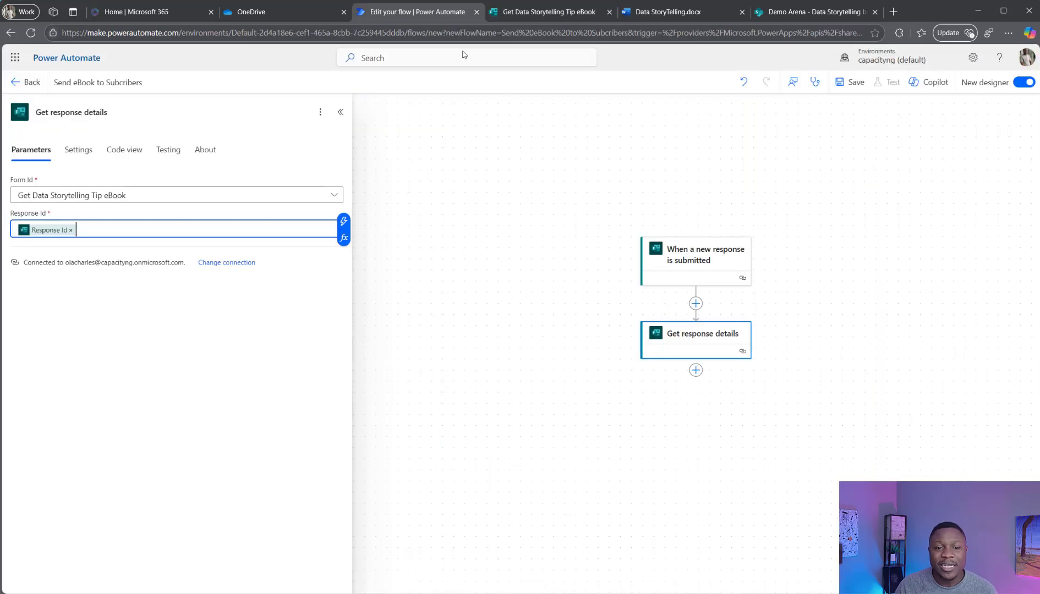
# - Add SharePoint's Get file content action after Get response details
pyautogui.click(696, 371)
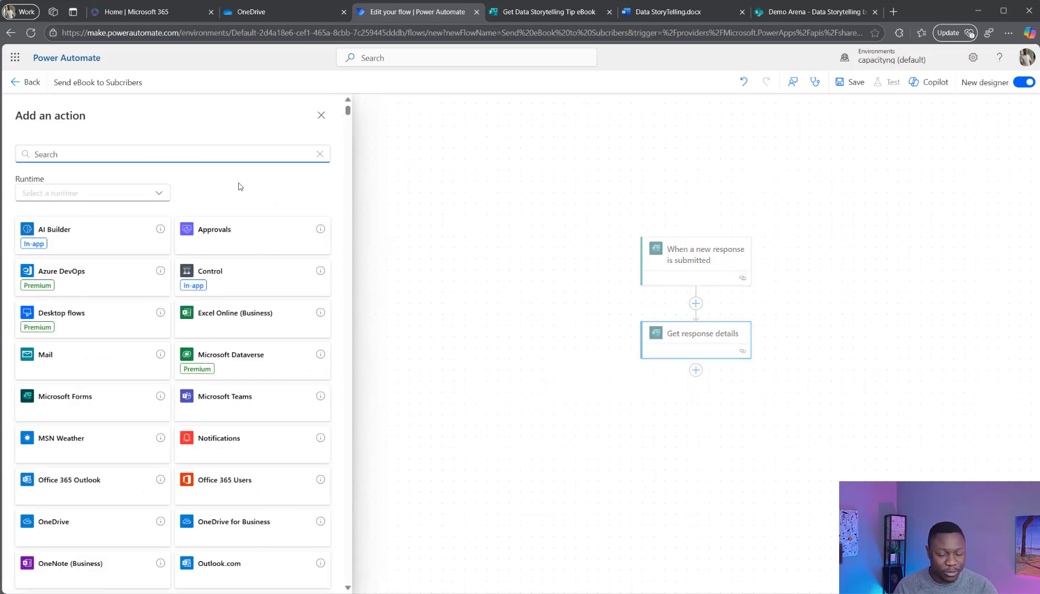
pyautogui.write('get file c')
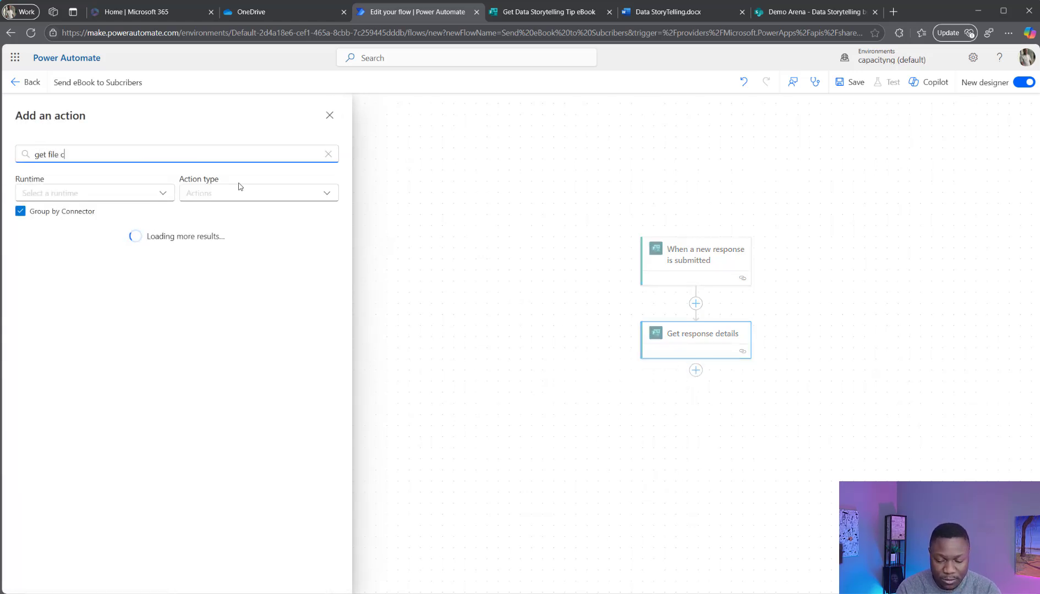
pyautogui.write('ontent')
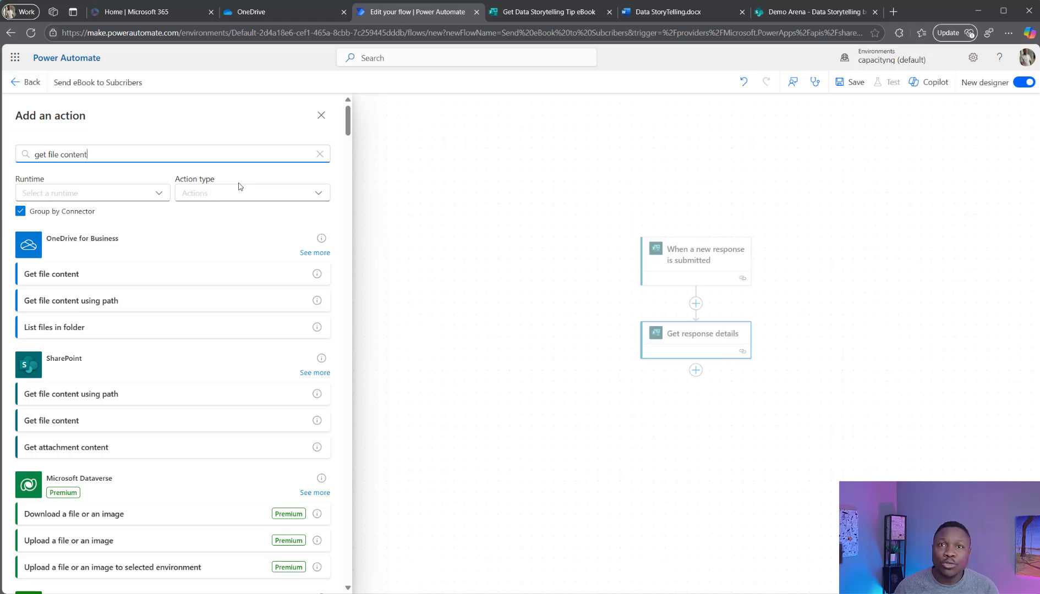
pyautogui.click(50, 422)
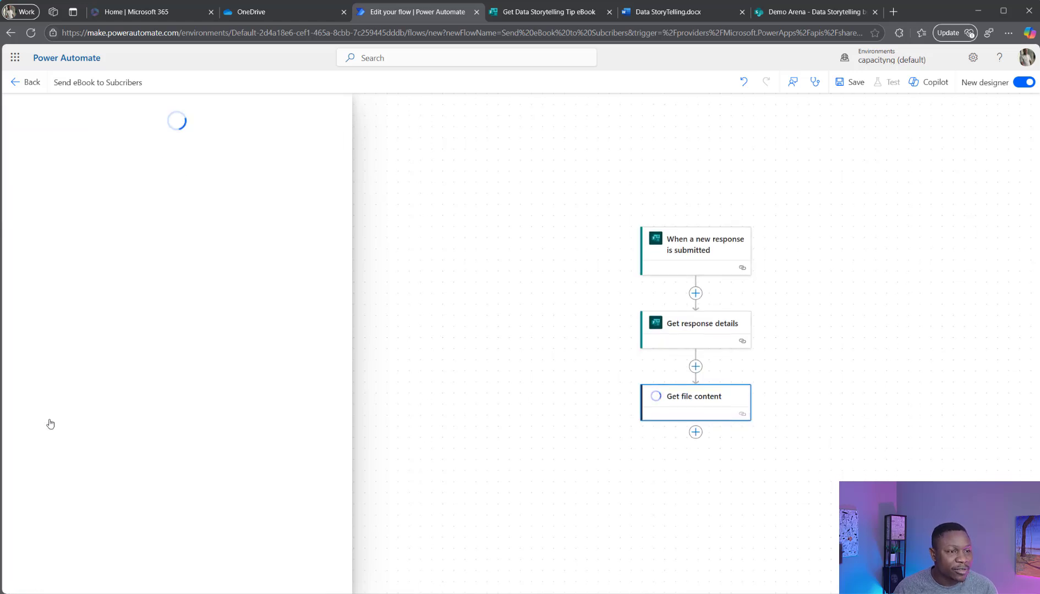
# - Set the site to Demo Arena and the file to the Data Storytelling PDF in Shared Documents
pyautogui.click(335, 200)
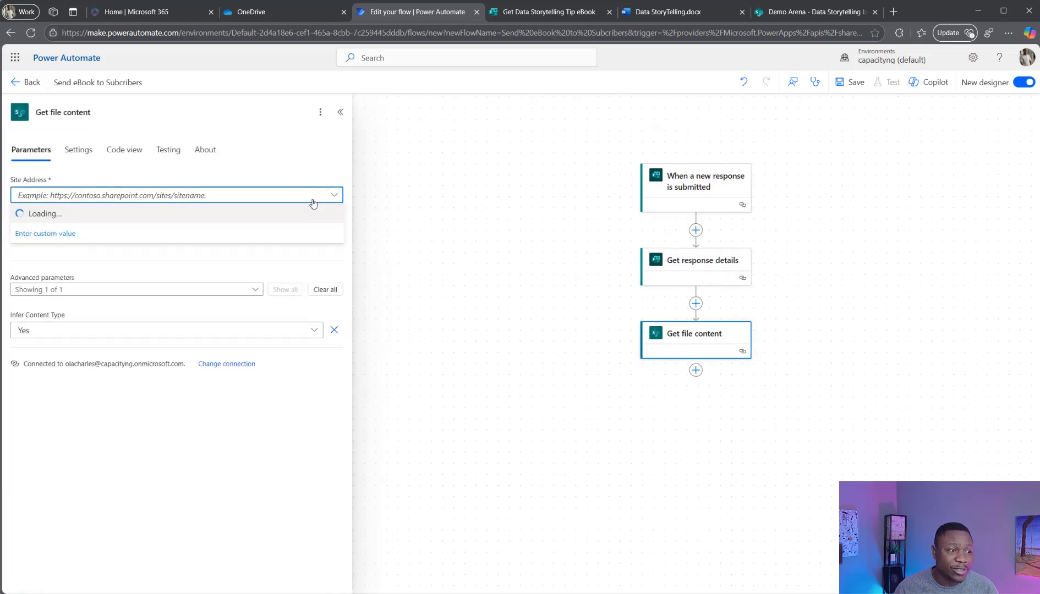
pyautogui.click(46, 316)
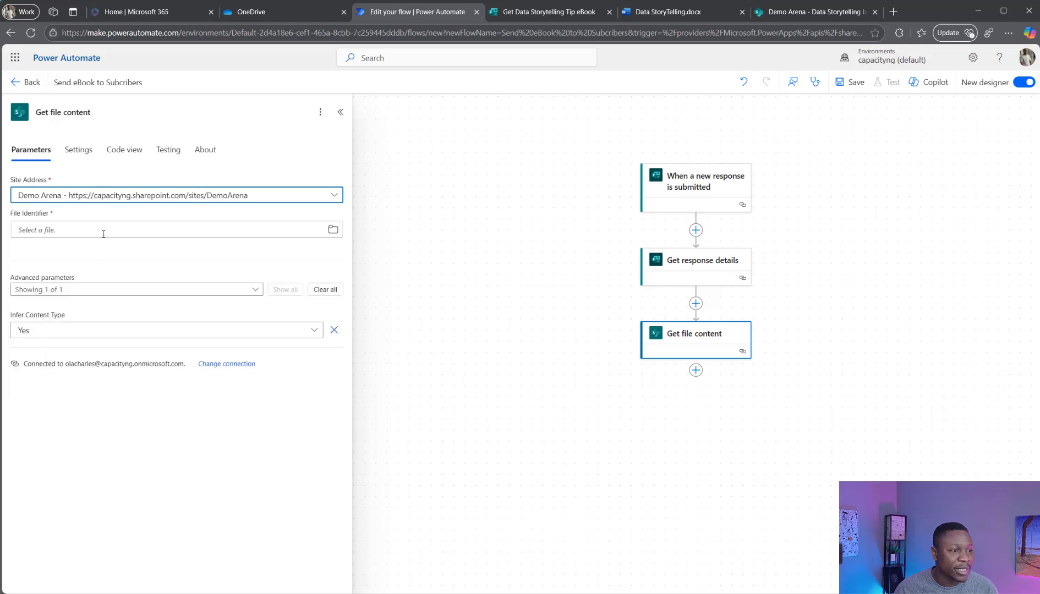
pyautogui.click(105, 231)
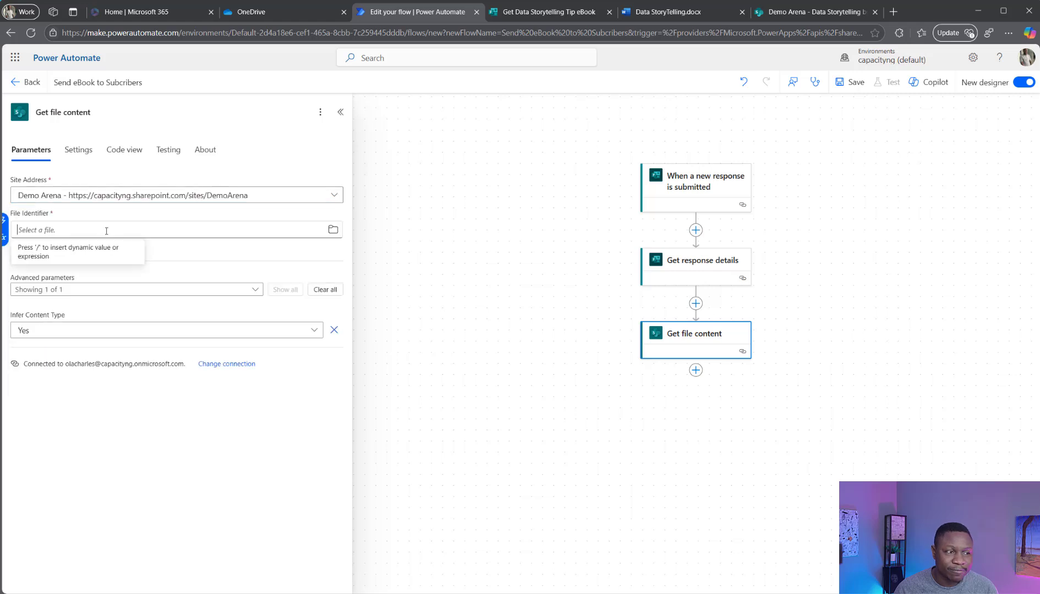
pyautogui.click(333, 229)
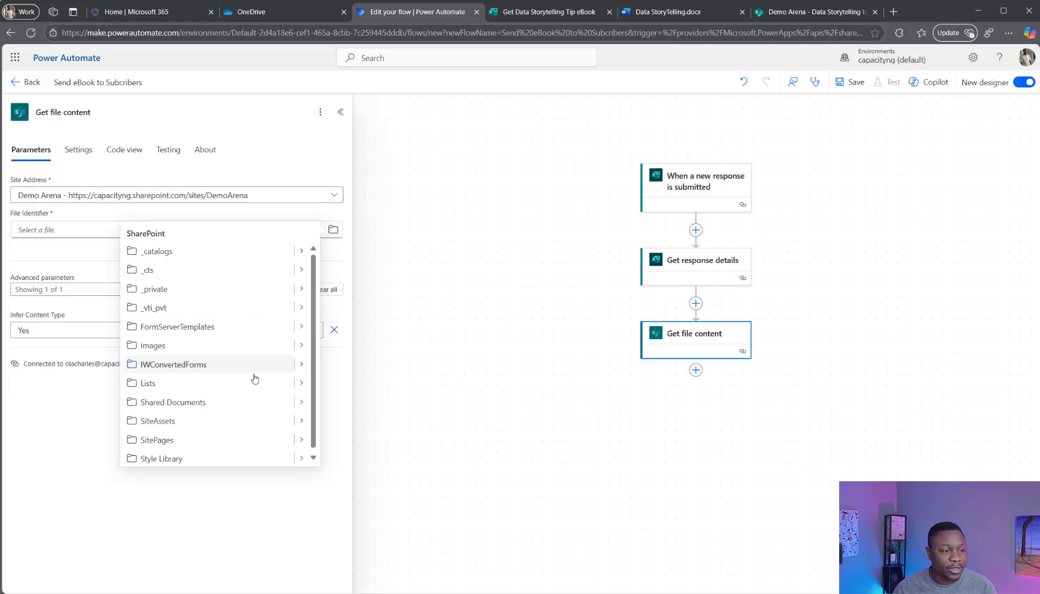
pyautogui.click(300, 406)
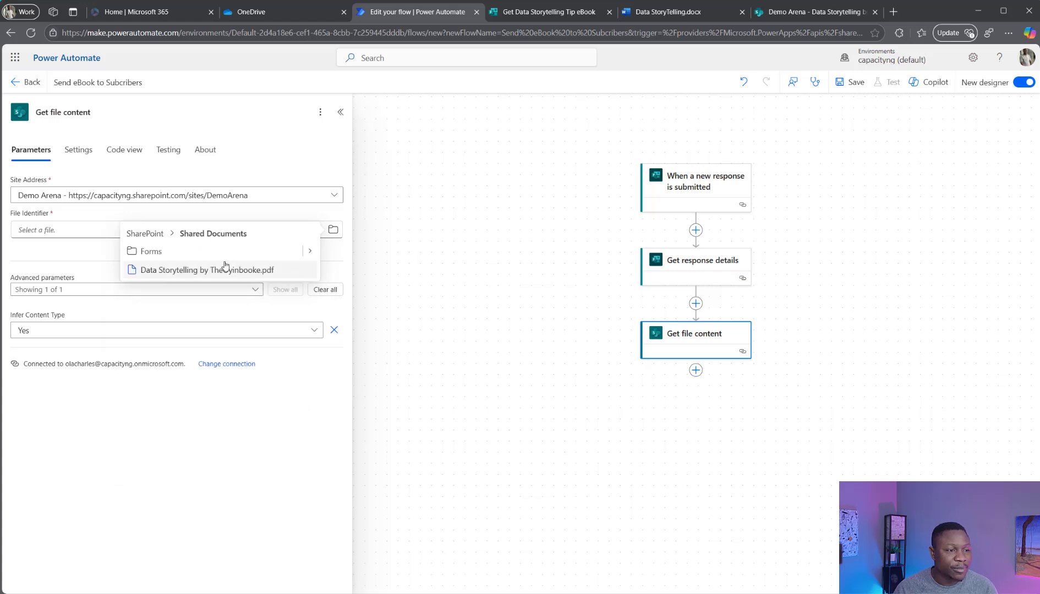
pyautogui.click(190, 273)
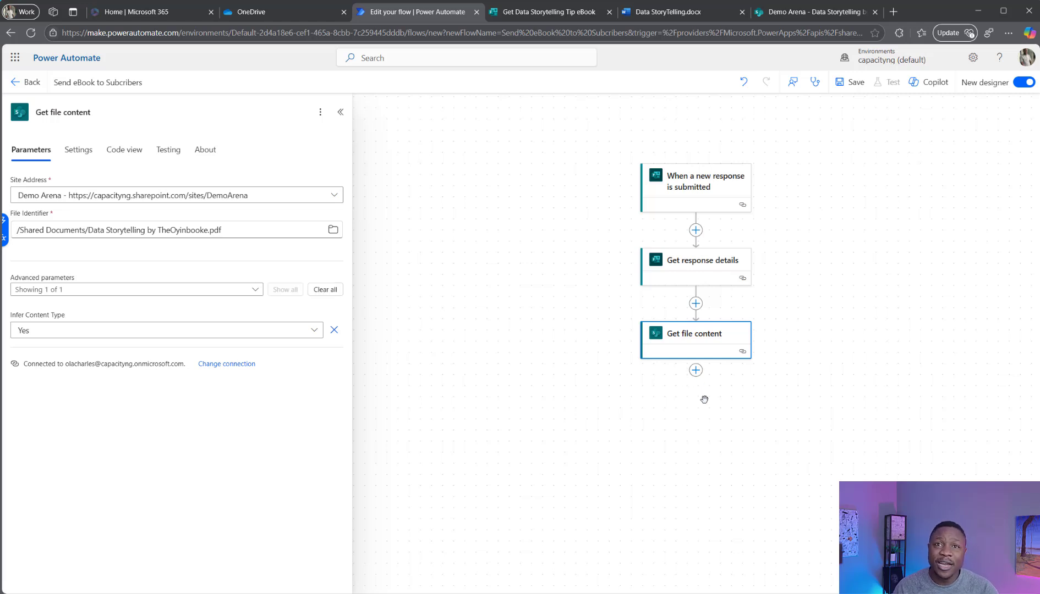
# - Add a Send an email (V2) action below Get file content
pyautogui.moveTo(694, 369); pyautogui.dragTo(687, 328)
pyautogui.click(687, 328)
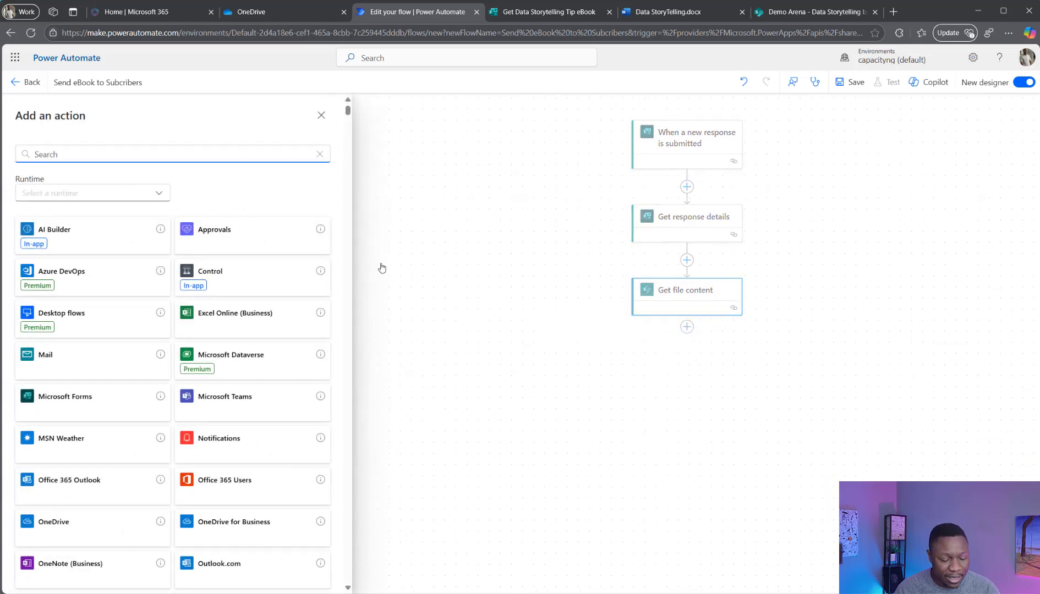
pyautogui.write('send an email')
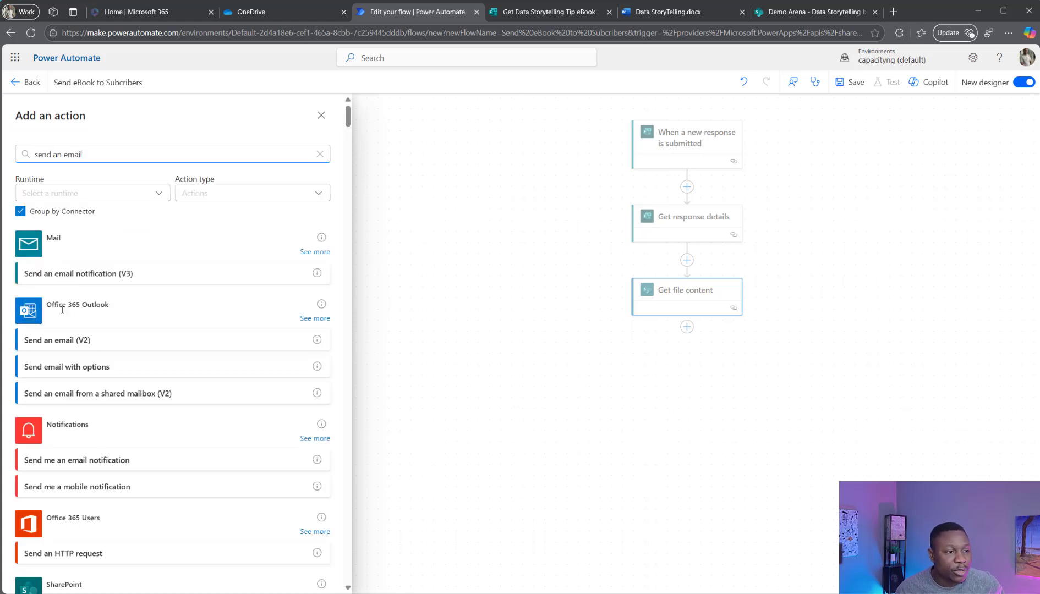
pyautogui.click(66, 341)
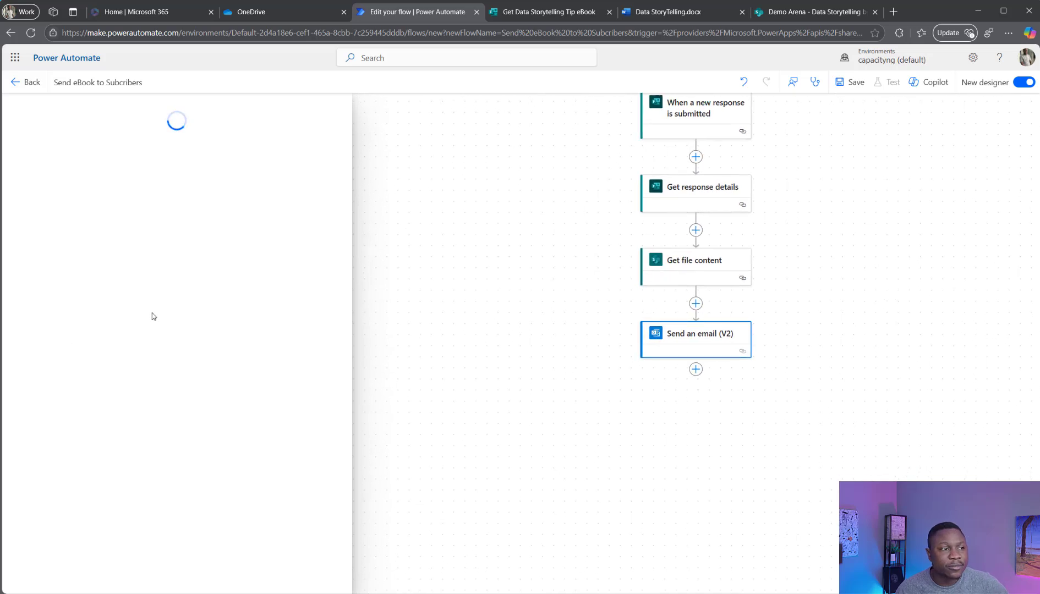
# - Switch the To field to advanced mode and bring up dynamic content for the recipient
pyautogui.click(164, 194)
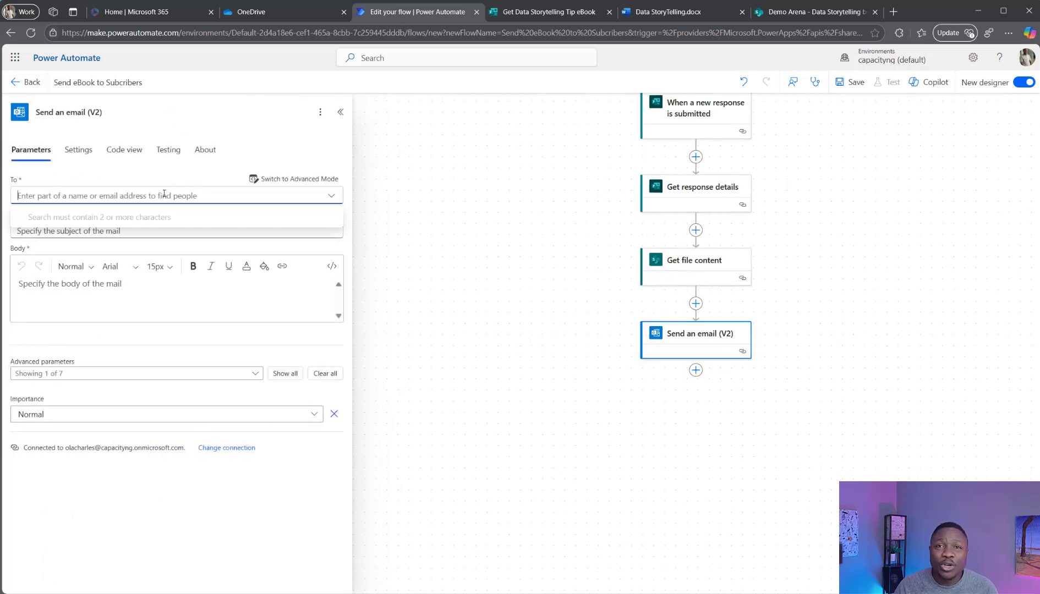
pyautogui.click(283, 179)
pyautogui.click(165, 196)
pyautogui.click(344, 188)
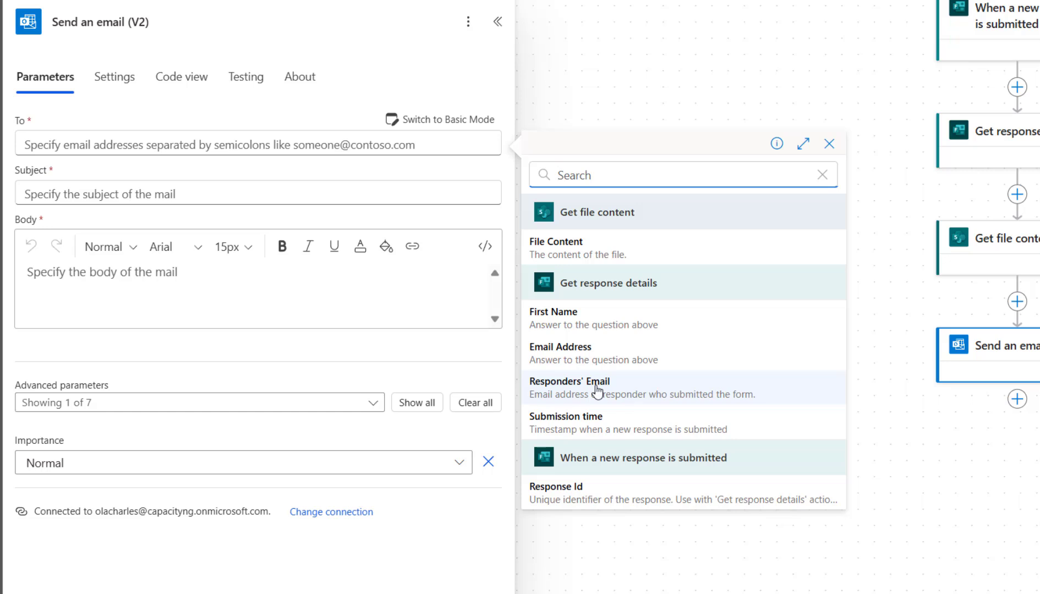
# - Send the email to the form's Email Address and insert the First Name response after 'Hi' in the body
pyautogui.click(605, 354)
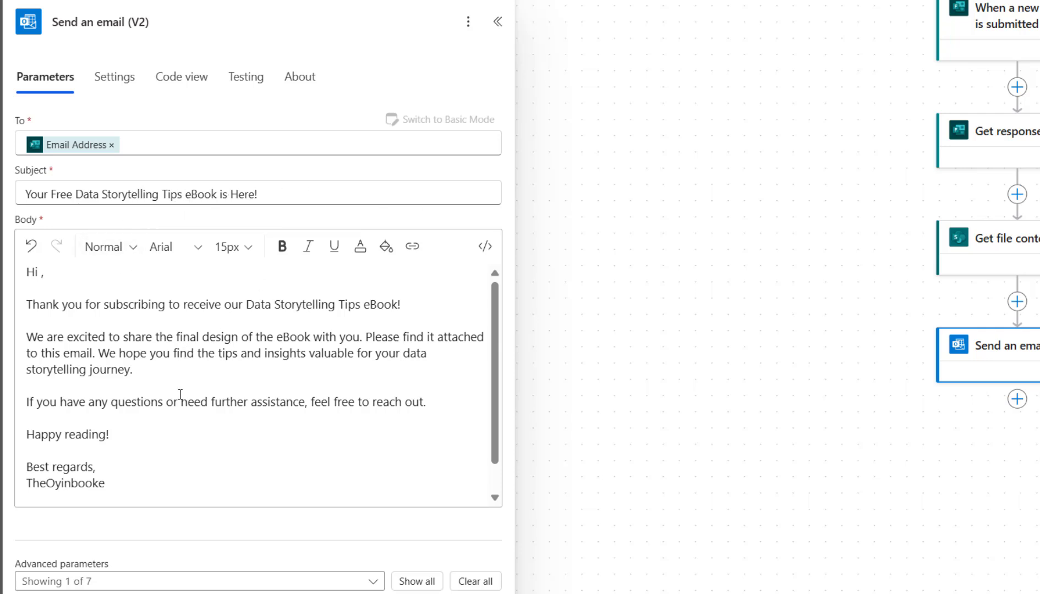
pyautogui.click(41, 273)
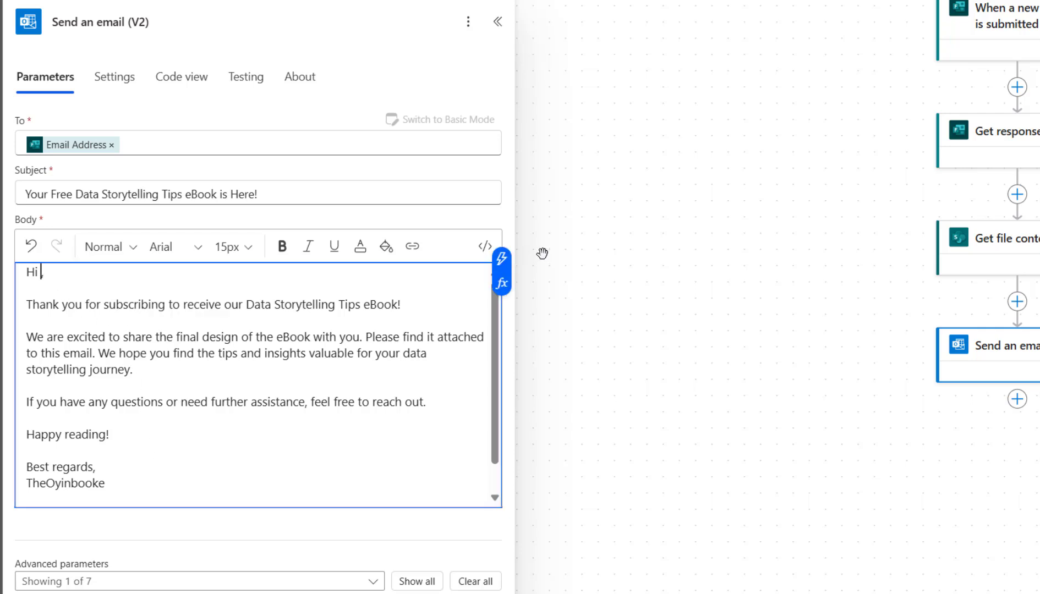
pyautogui.click(502, 259)
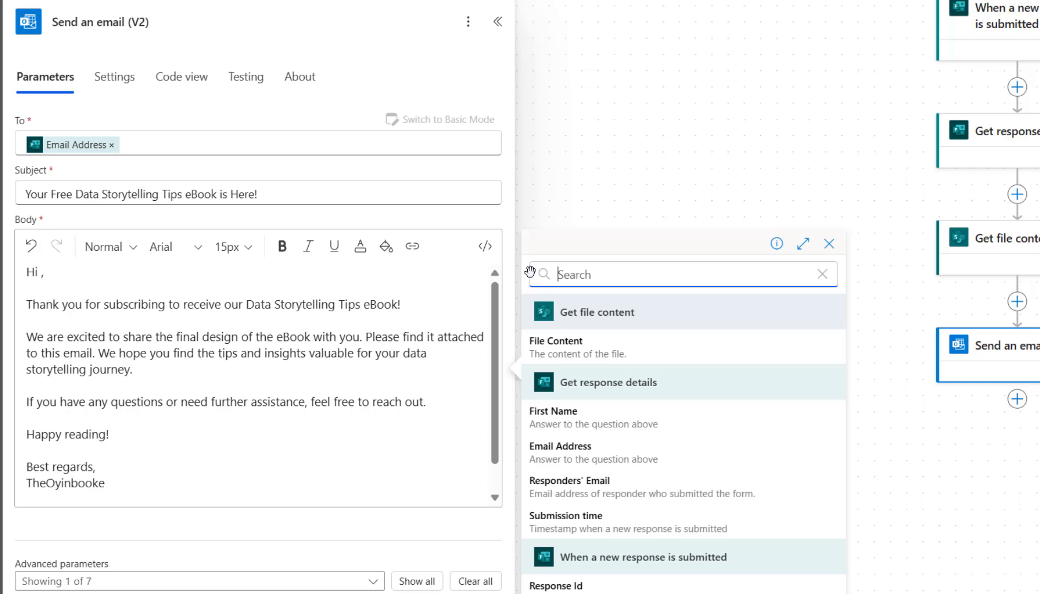
pyautogui.click(592, 423)
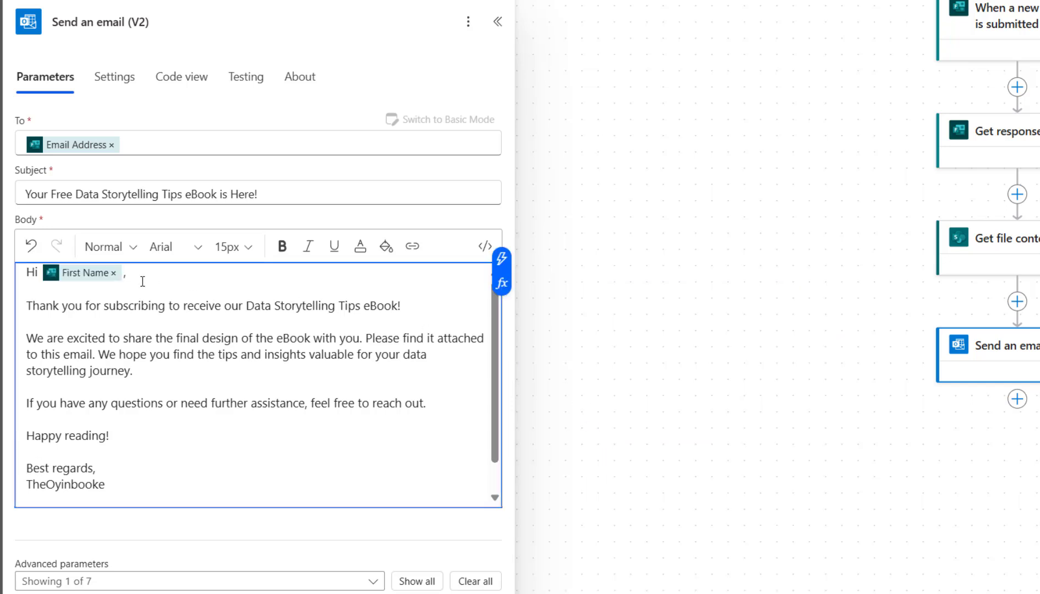
pyautogui.scroll(-1, 264, 497)
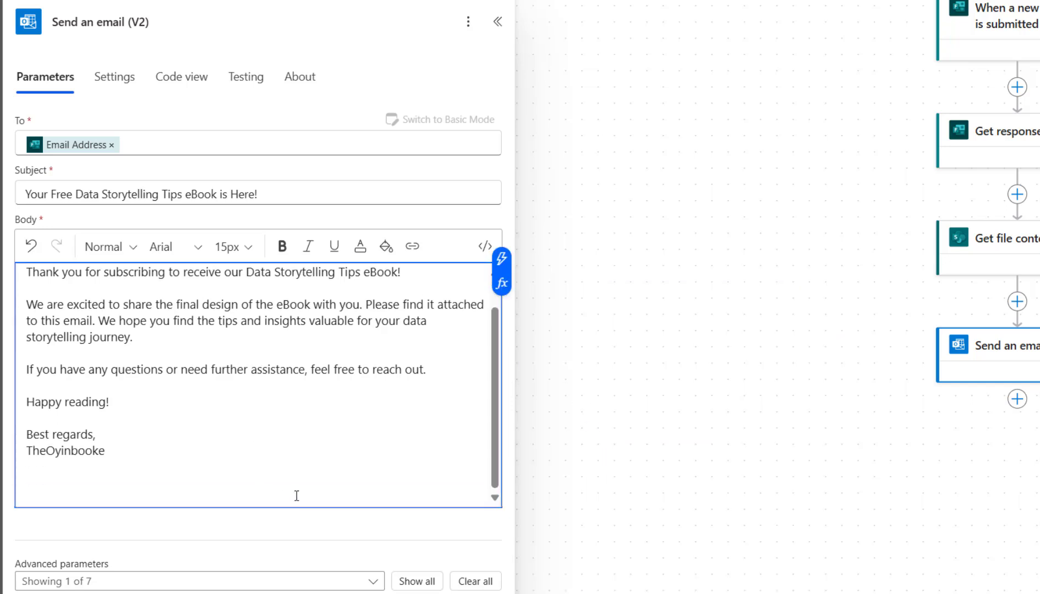
pyautogui.scroll(-2, 328, 386)
pyautogui.scroll(-1, 328, 387)
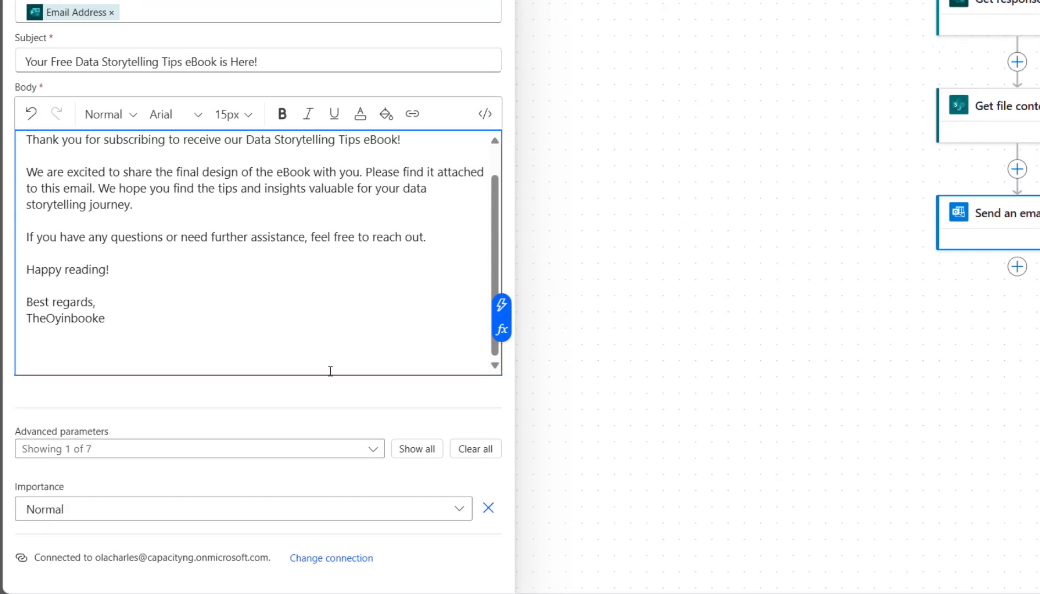
# - Enable the email's Attachments advanced parameter and add a new attachment item
pyautogui.click(370, 451)
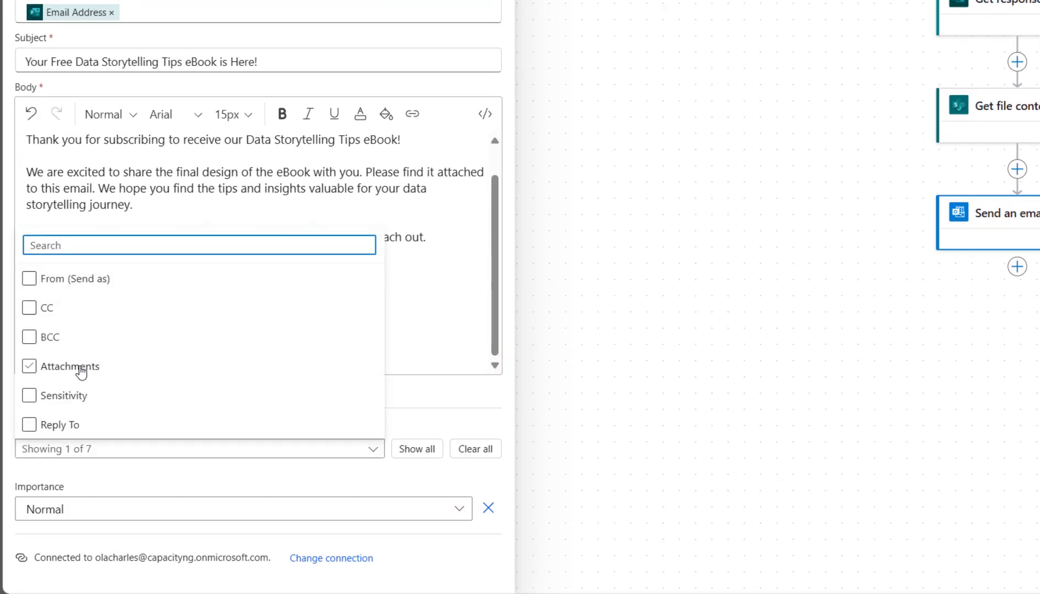
pyautogui.click(77, 367)
pyautogui.click(446, 424)
pyautogui.scroll(-1, 276, 451)
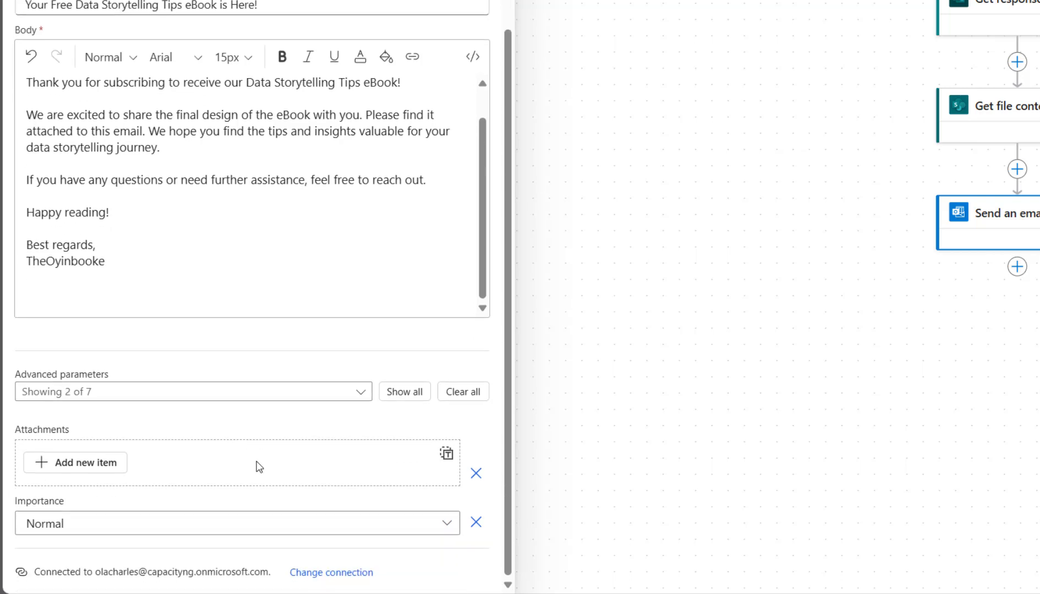
pyautogui.click(106, 469)
pyautogui.scroll(-2, 114, 475)
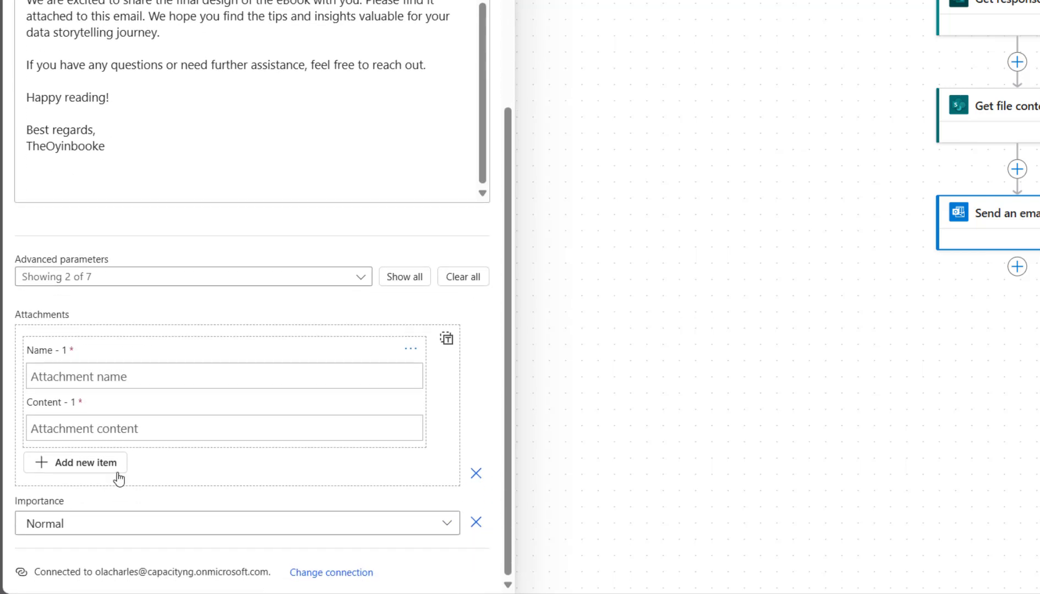
# - Set the attachment content to SharePoint File Content and name it Data Storytelling Tips eBook.pdf
pyautogui.click(134, 428)
pyautogui.click(423, 415)
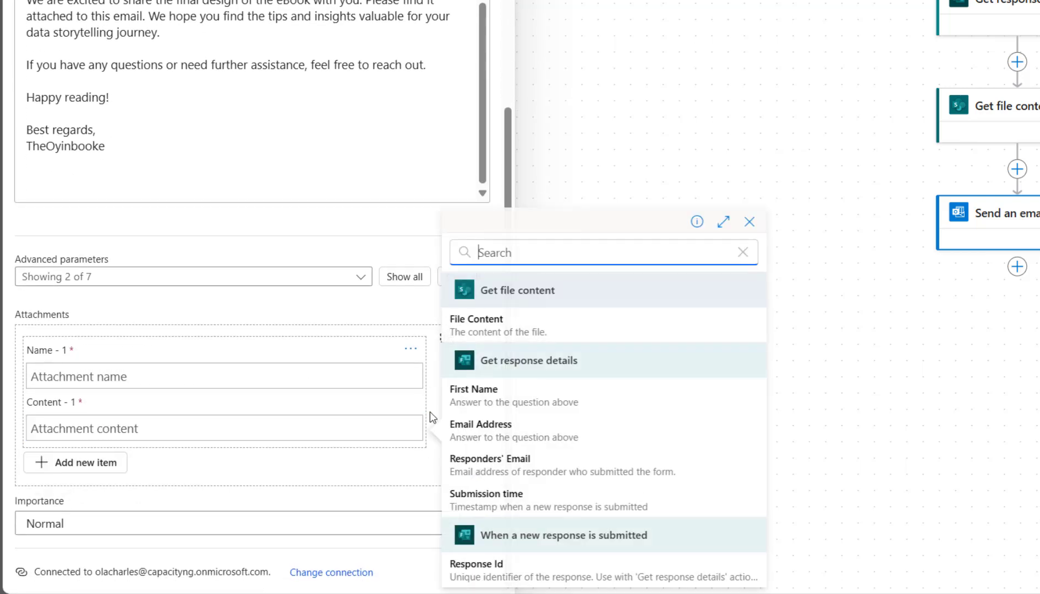
pyautogui.click(492, 326)
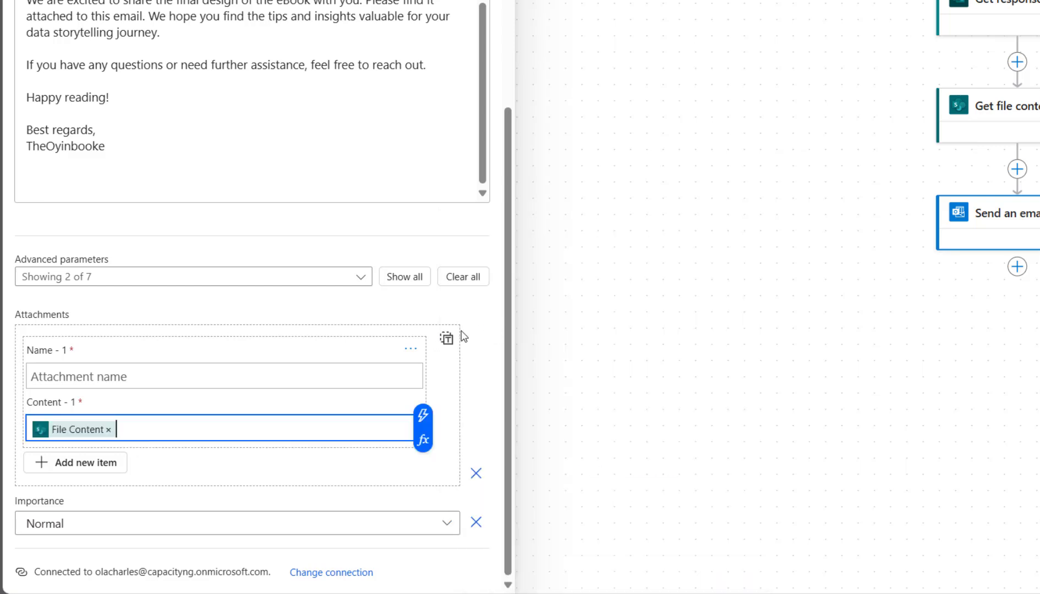
pyautogui.click(147, 378)
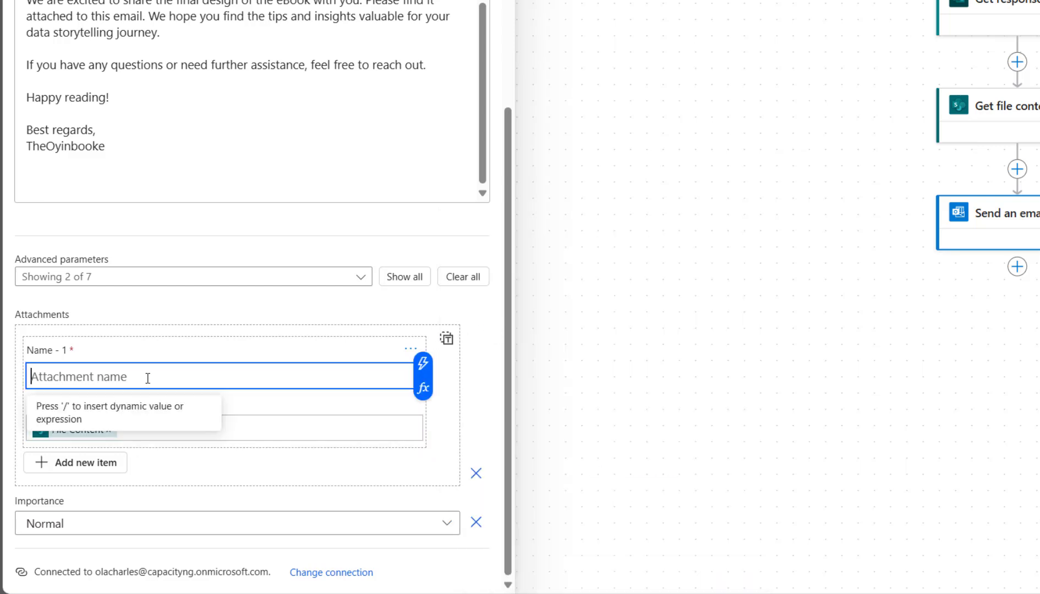
pyautogui.write('Data Storytelling Tips eBook.pdf')
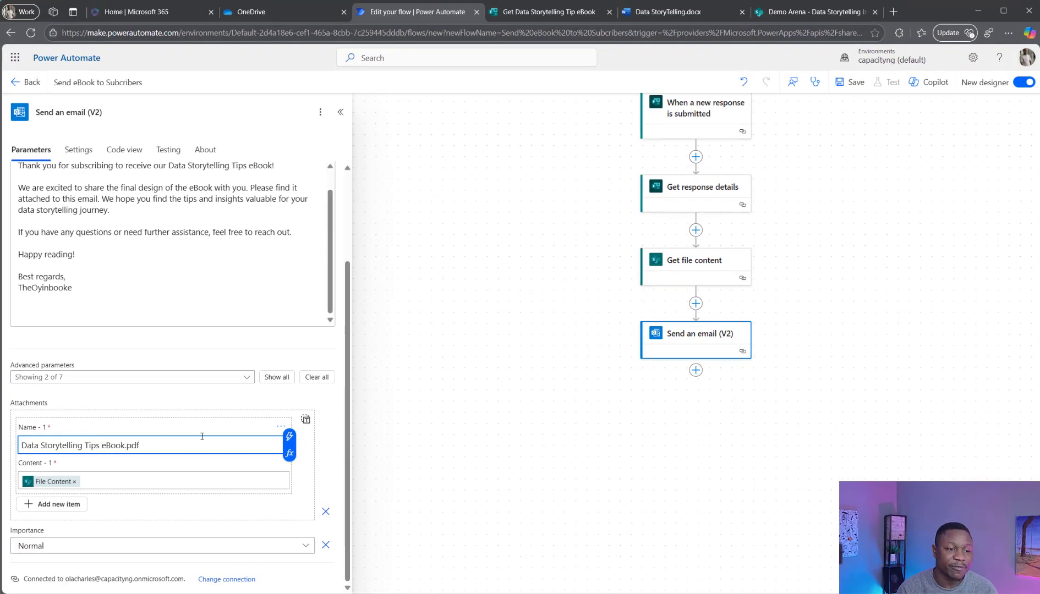
pyautogui.click(318, 401)
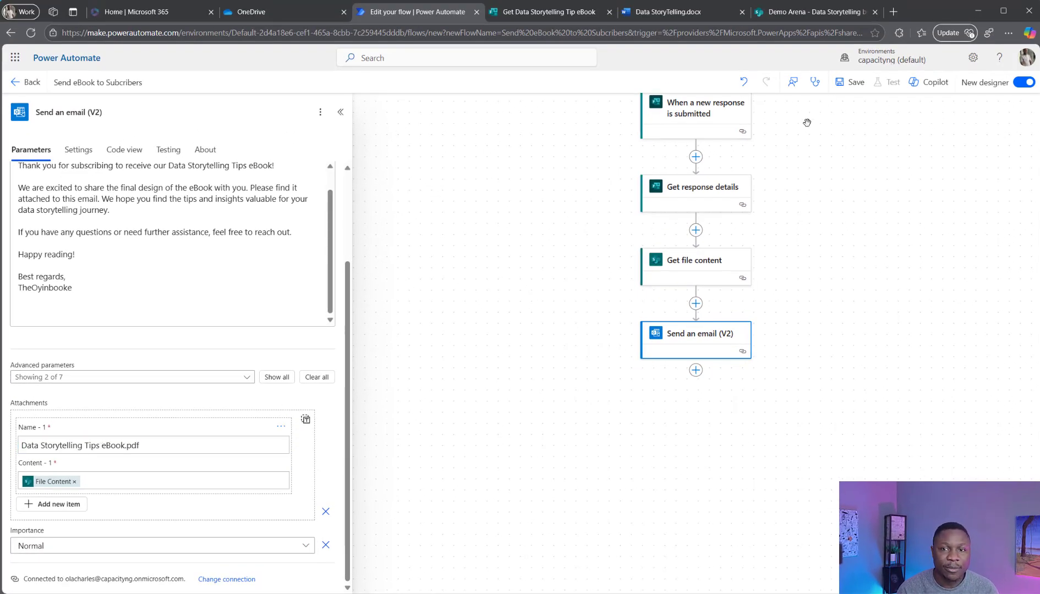
# - Save the Send eBook to Subcribers flow and start a manual test run
pyautogui.click(853, 82)
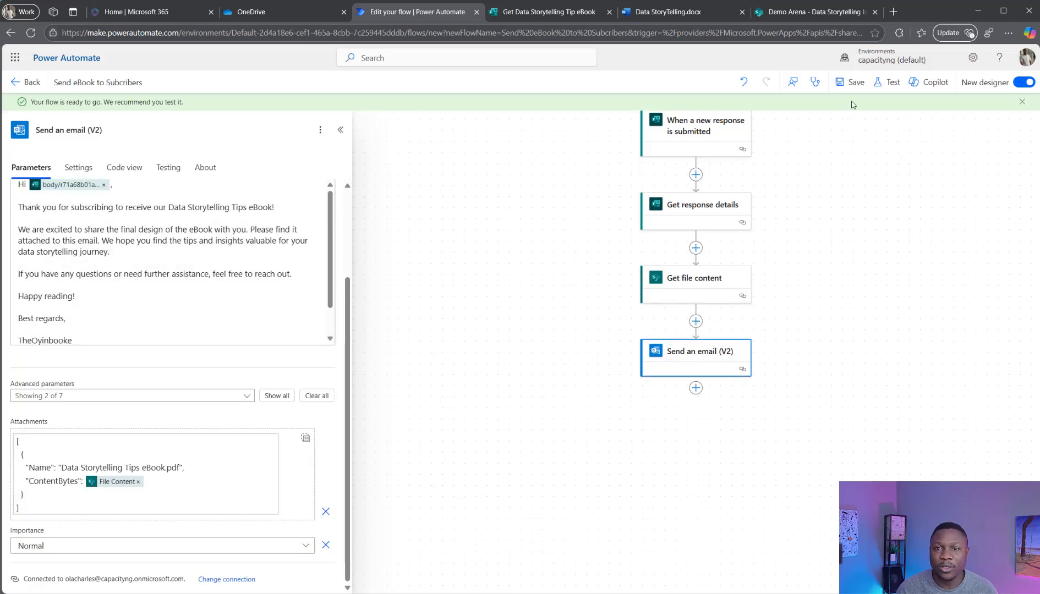
pyautogui.click(887, 83)
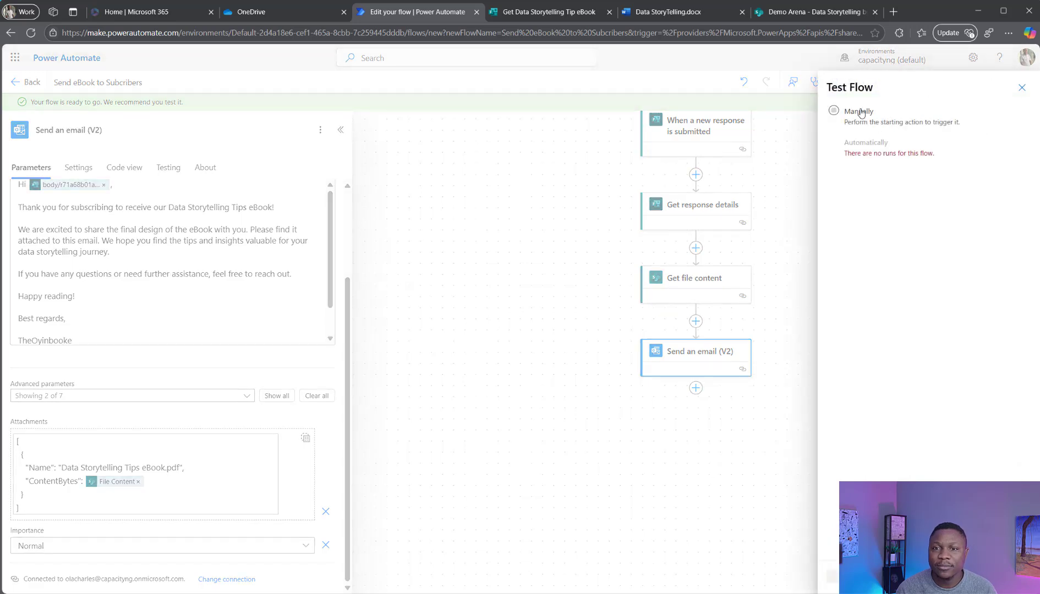
pyautogui.click(859, 111)
pyautogui.click(847, 576)
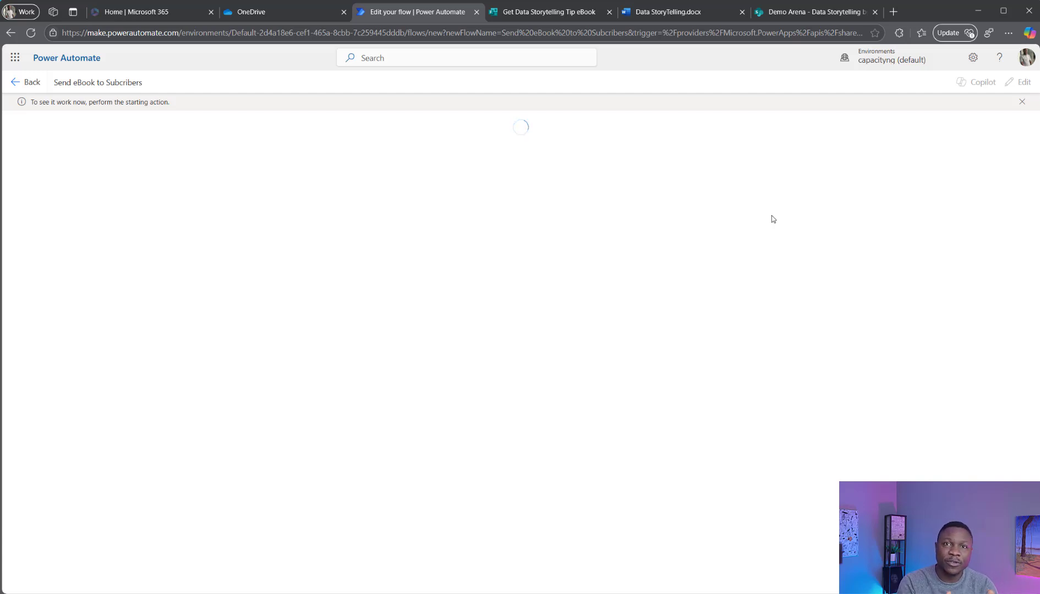
# - Preview the eBook form, submit a test response with first name and email, then return to the flow run
pyautogui.click(535, 9)
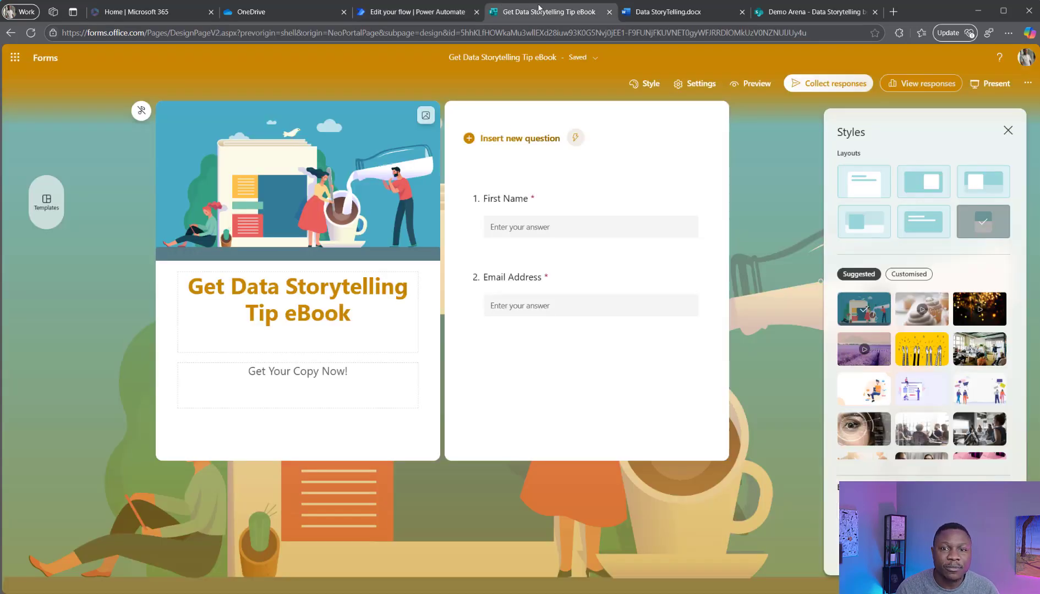
pyautogui.click(756, 84)
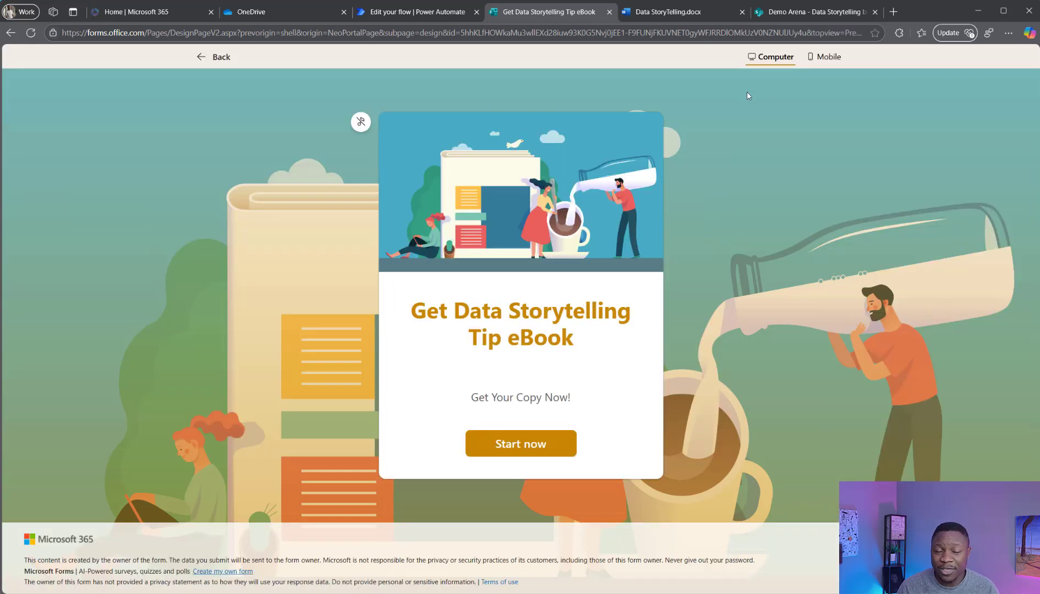
pyautogui.click(522, 446)
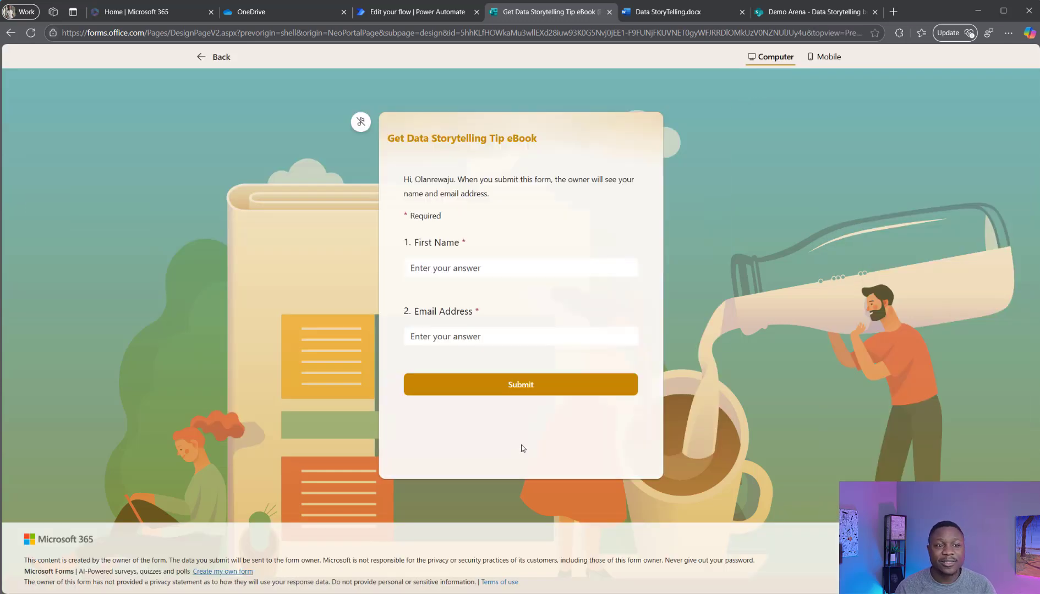
pyautogui.click(515, 275)
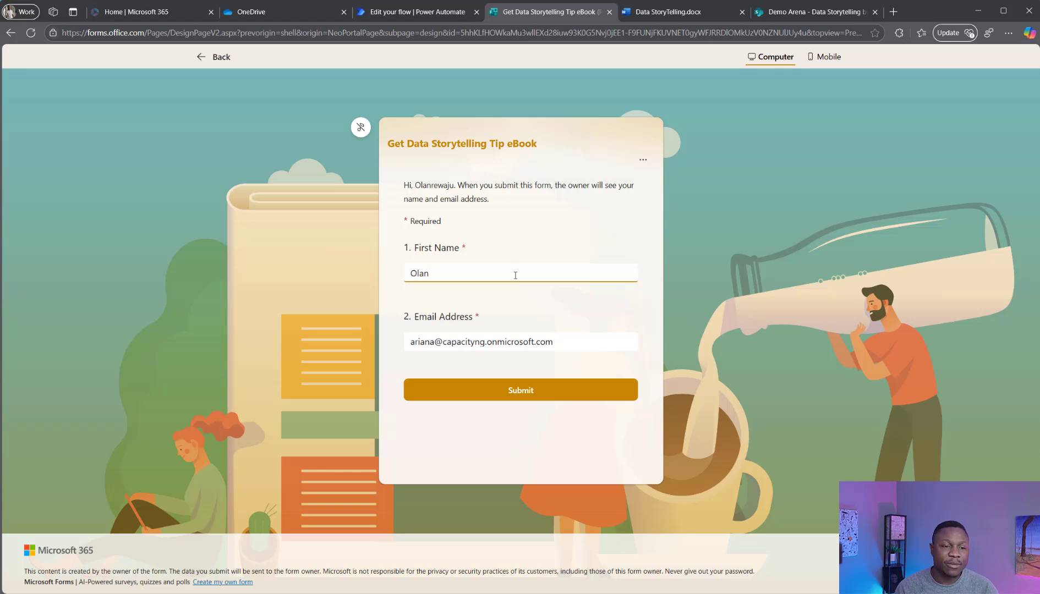
pyautogui.click(554, 392)
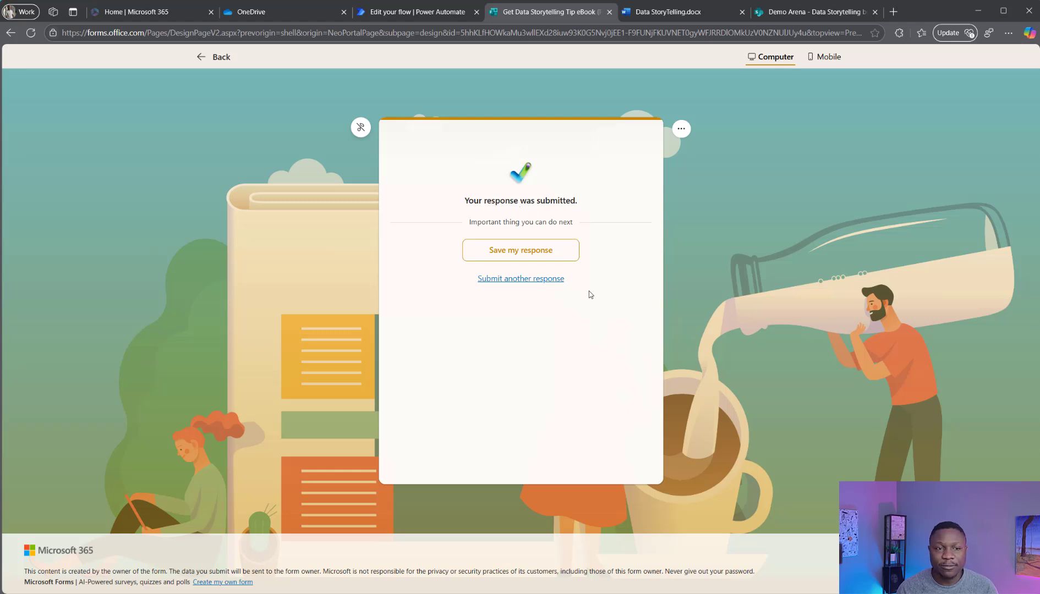
pyautogui.click(409, 14)
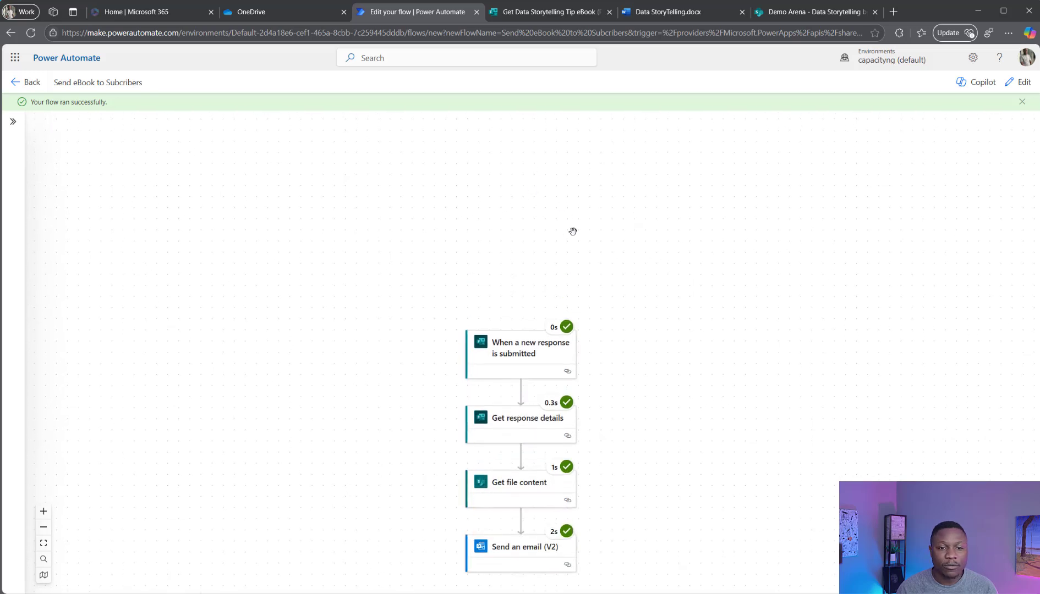
# - Scroll through the test run to confirm all four flow steps succeeded
pyautogui.scroll(-2, 575, 232)
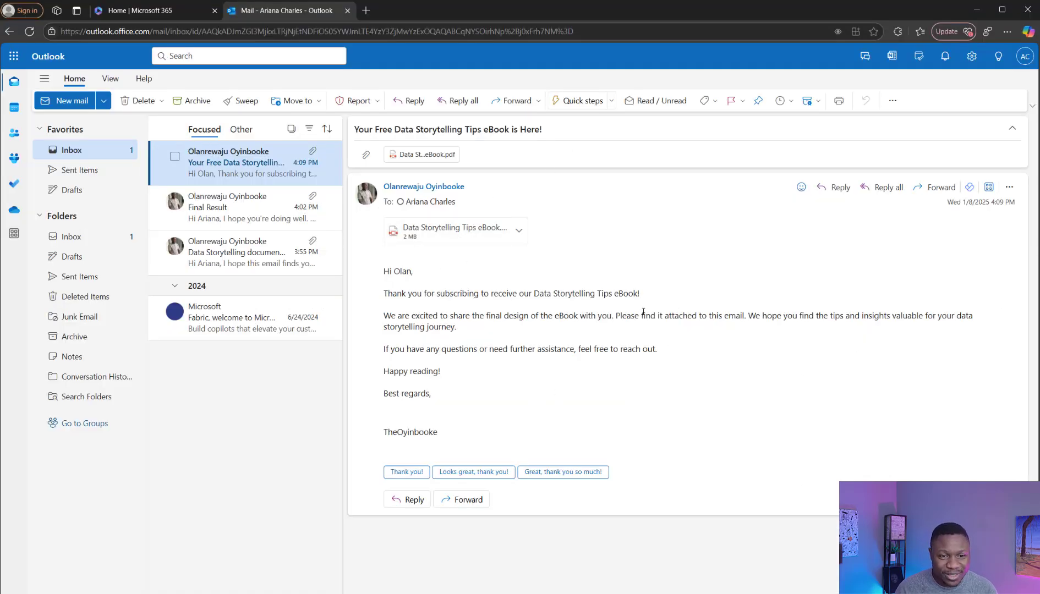
# - Preview the attached Data Storytelling Tips eBook.pdf and scroll through its pages
pyautogui.click(413, 238)
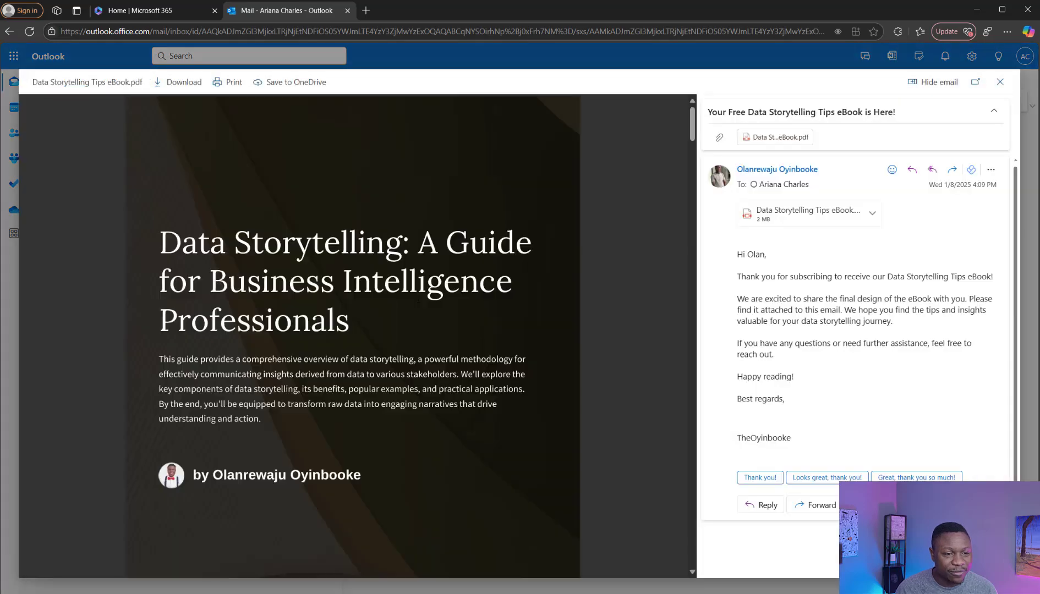
pyautogui.scroll(-8, 411, 314)
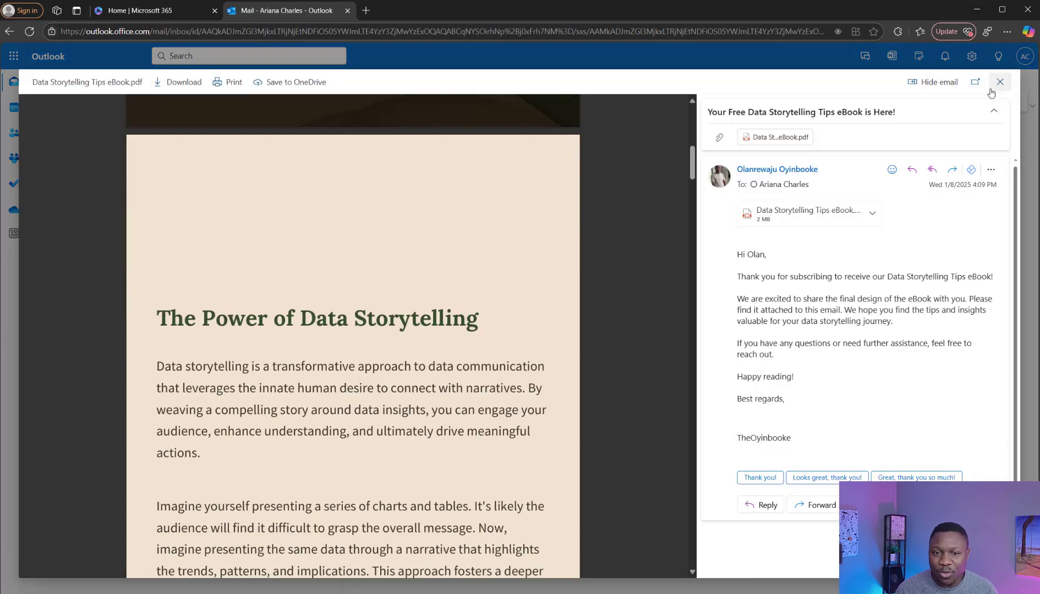